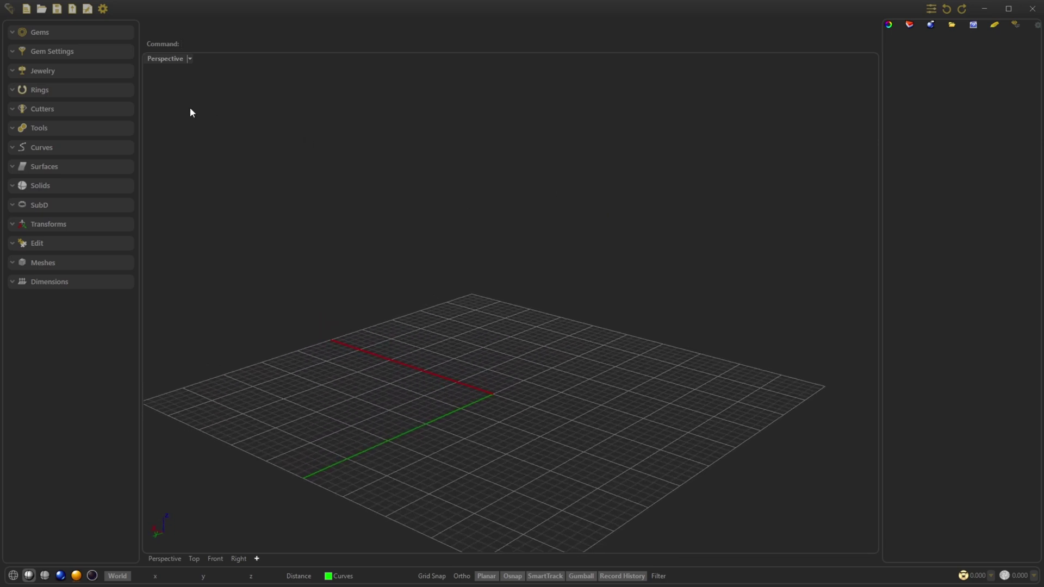
Insert a Trilogy gem layout with one central gem and two side gems on a ring rail
left_click(84, 33)
left_click(57, 132)
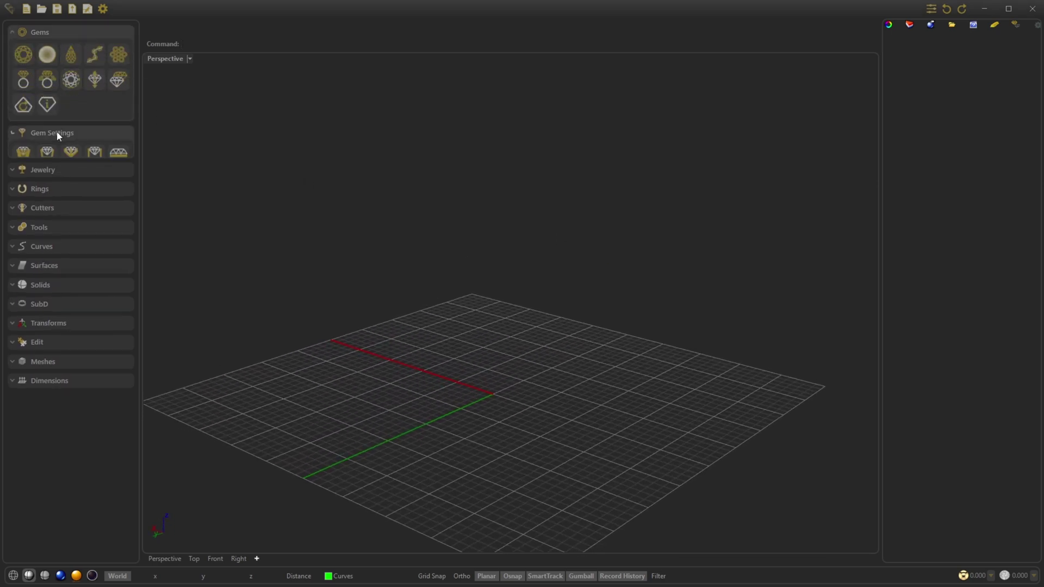
left_click(55, 233)
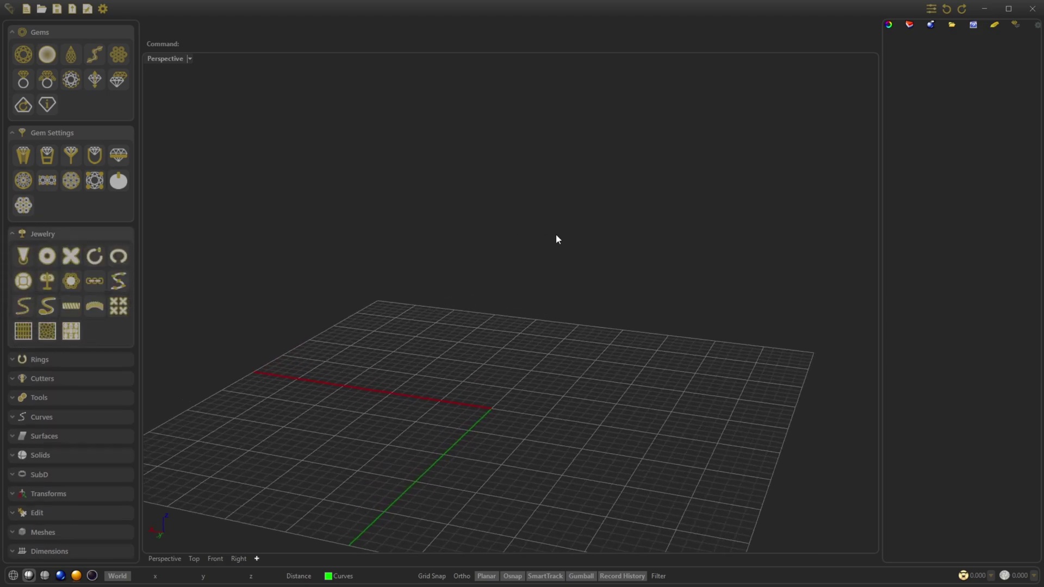
left_click(55, 81)
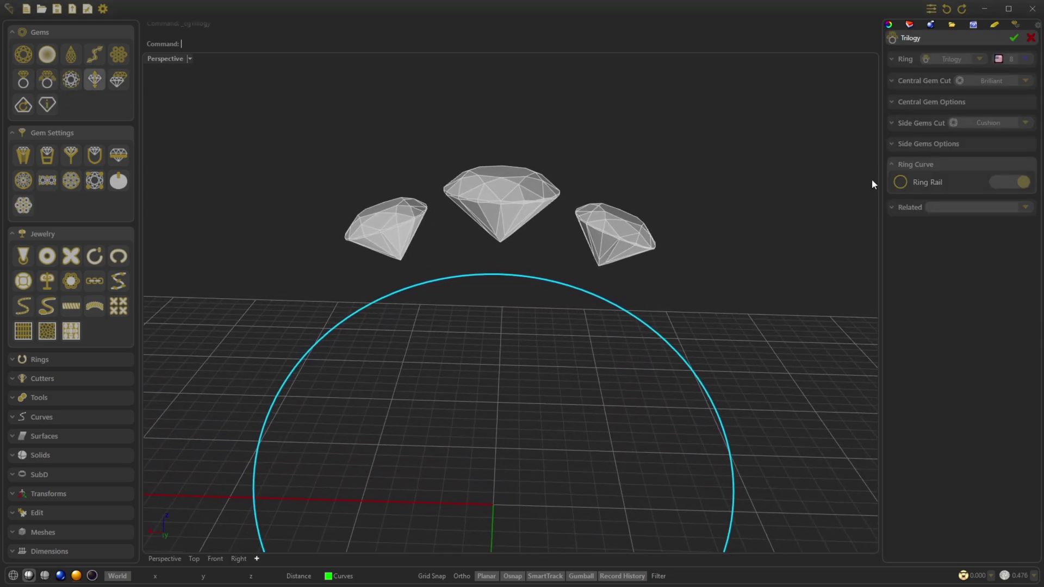
Set the central gem's length to 4.80 with proportional sizing and its distance to the ring to 3.80
left_click(919, 103)
scroll(1017, 123, "up", 7)
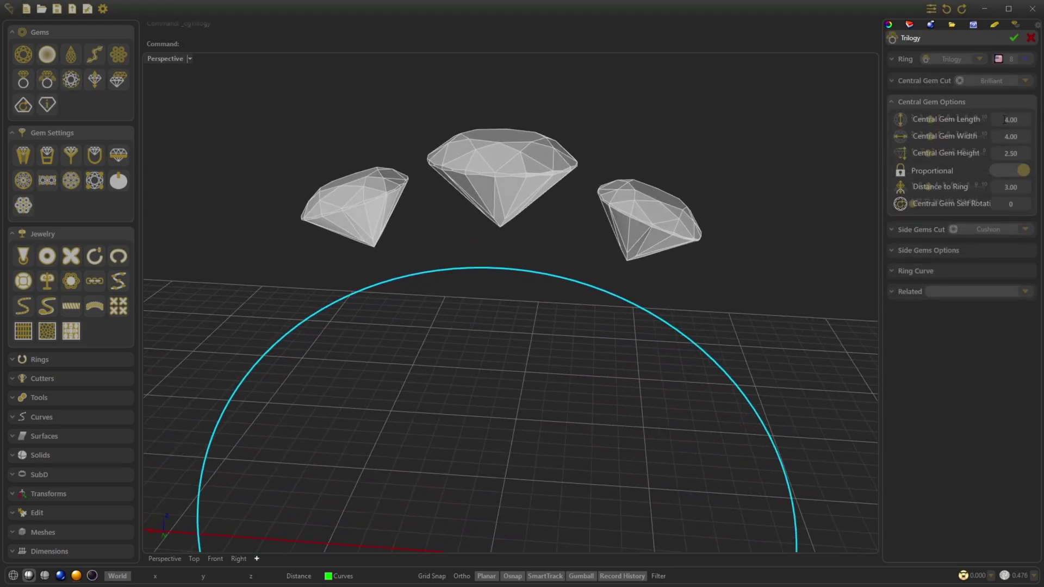
scroll(1017, 123, "up", 1)
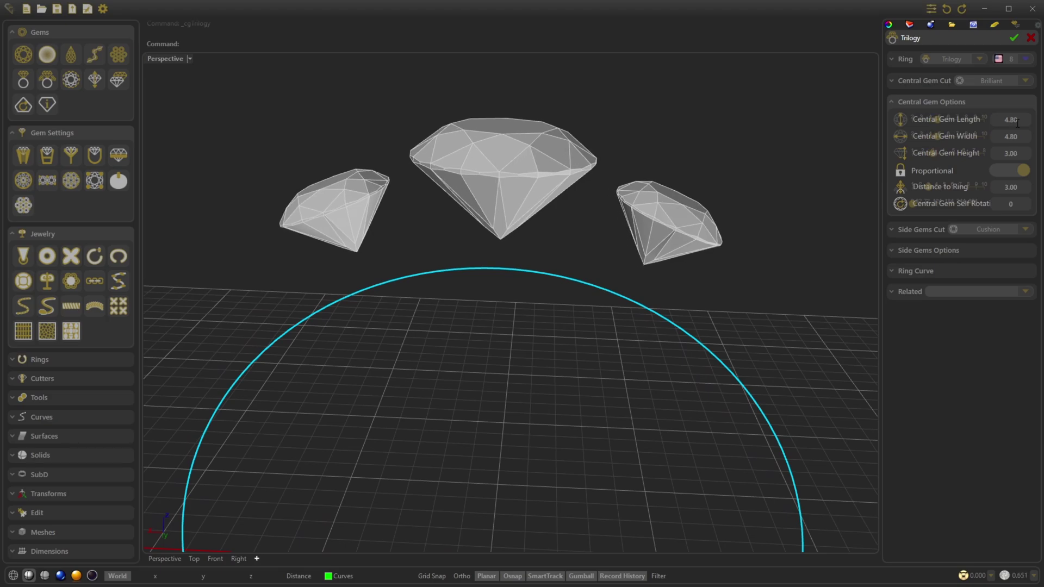
scroll(1021, 187, "up", 2)
scroll(1021, 187, "up", 4)
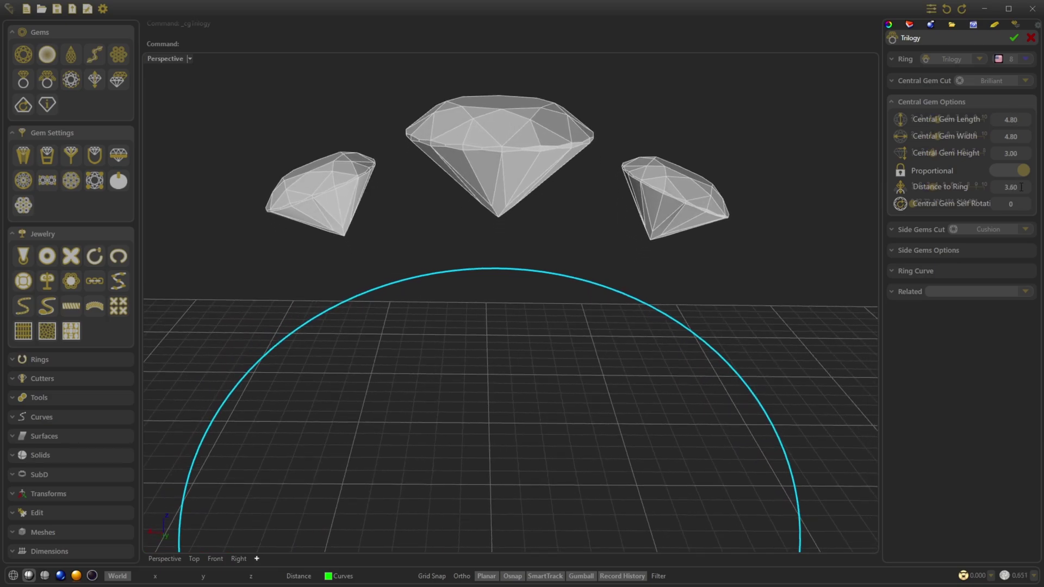
scroll(1021, 187, "up", 2)
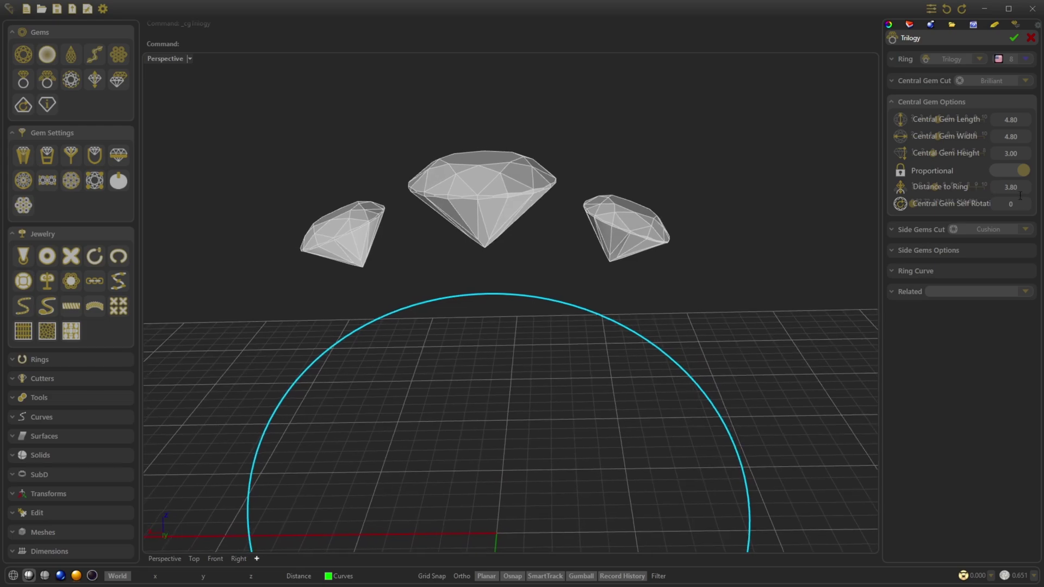
Set the side gems' vertical distance to 0.60 and their length to 2.80 with proportional sizing
left_click(954, 250)
scroll(1016, 229, "down", 5)
scroll(1020, 229, "up", 1)
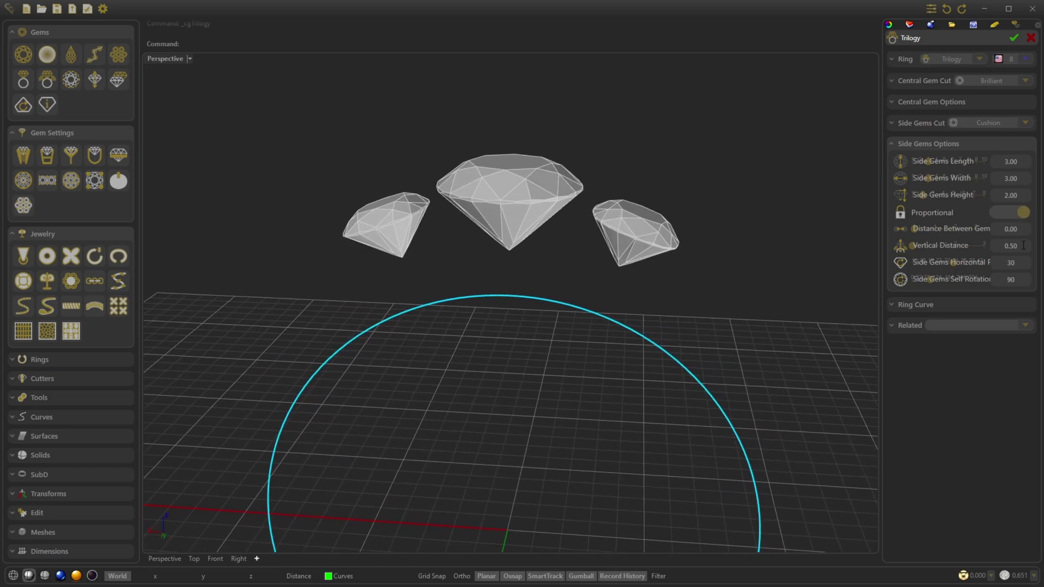
scroll(1021, 248, "up", 1)
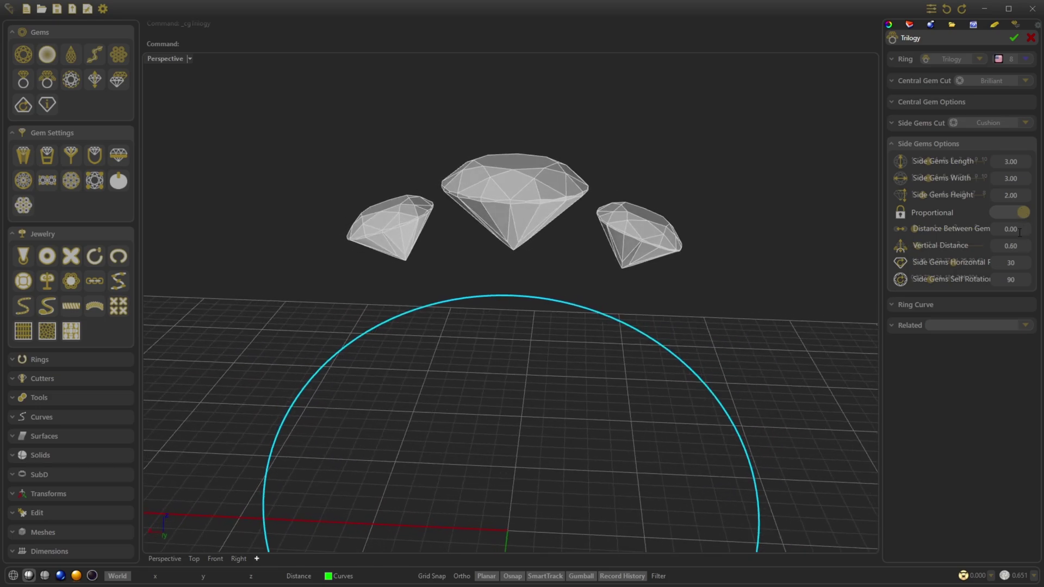
scroll(1014, 163, "down", 2)
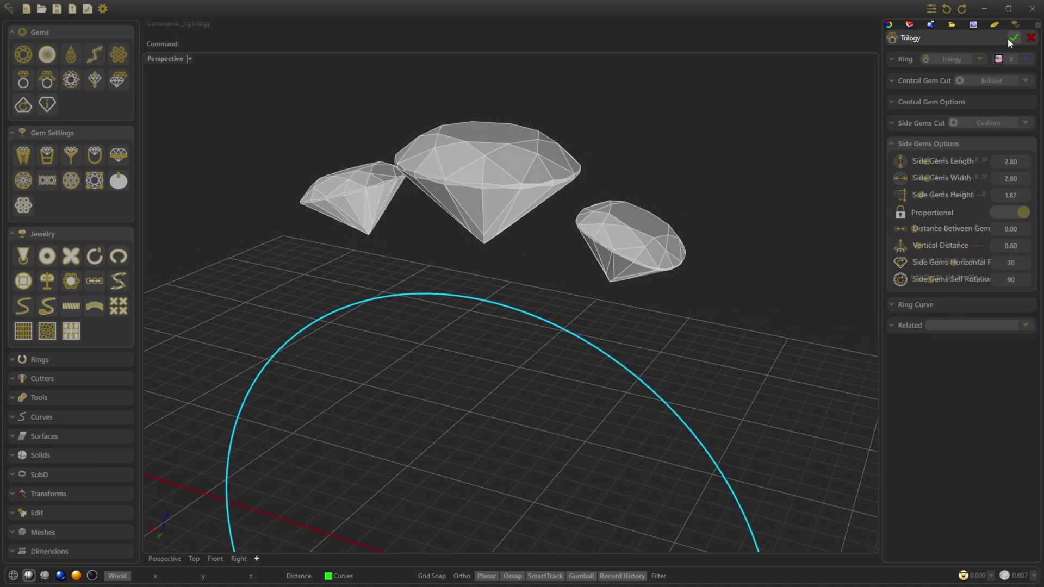
Create prong heads from the Trilogy layout for the central and side gems, and make them adapt to the ring
left_click(903, 325)
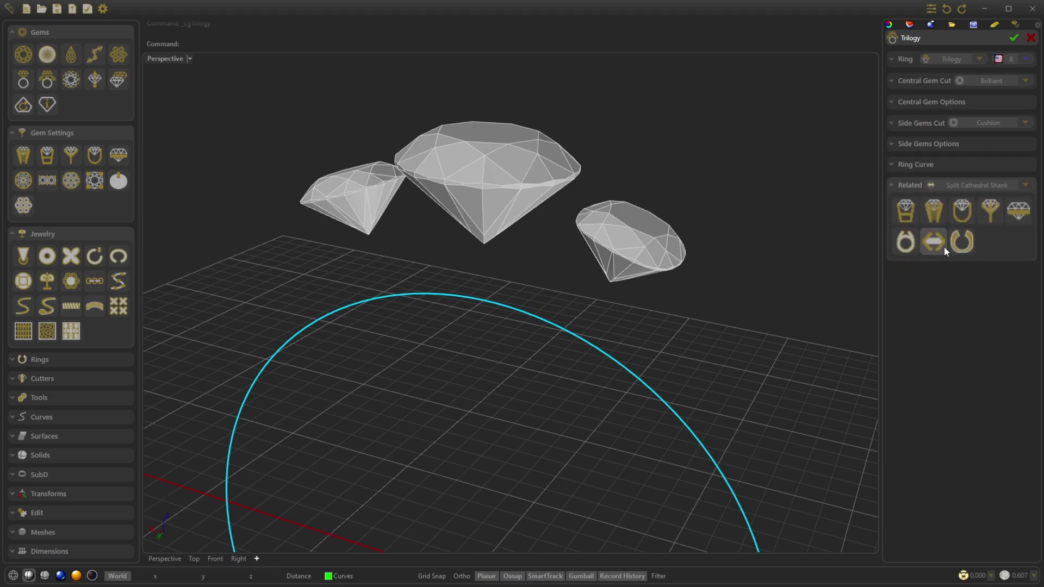
left_click(906, 215)
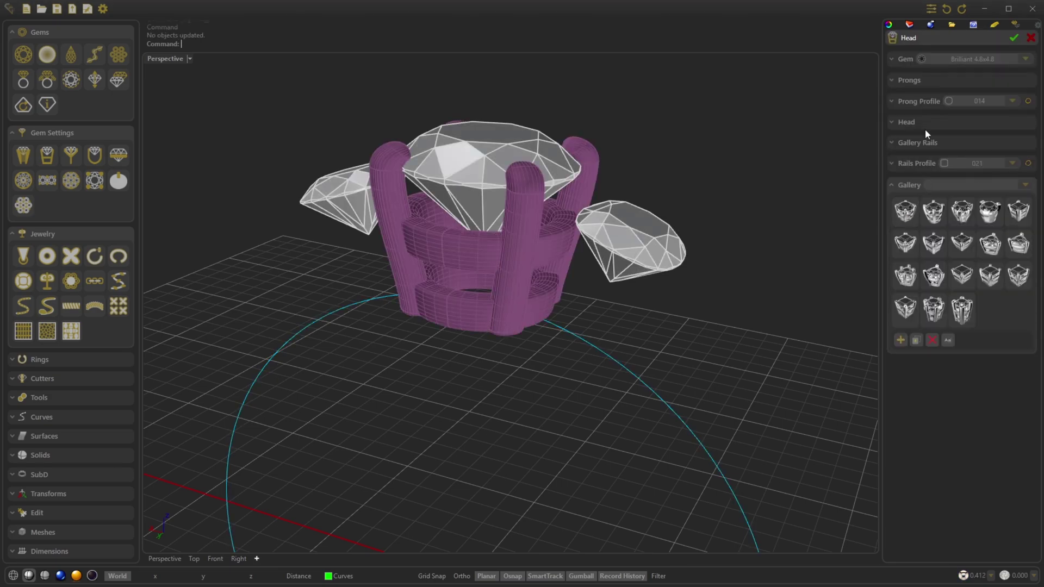
left_click(906, 58)
left_click(932, 86)
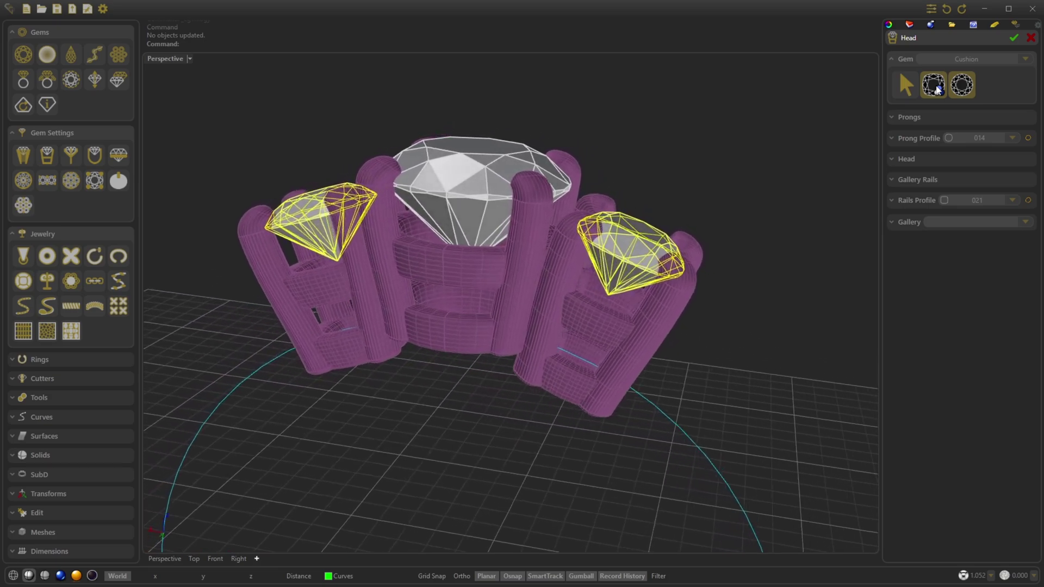
left_click(918, 159)
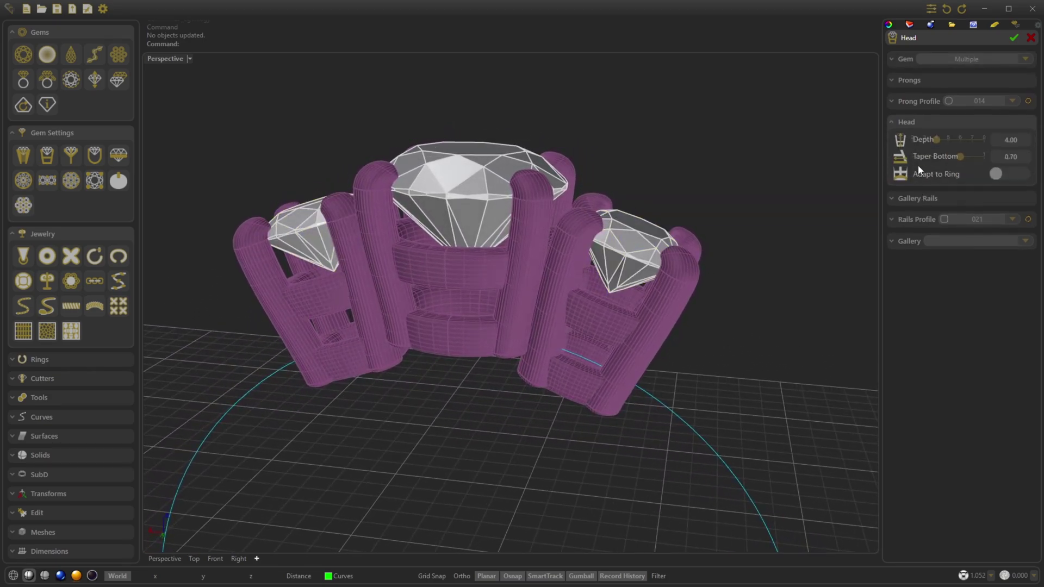
left_click(996, 174)
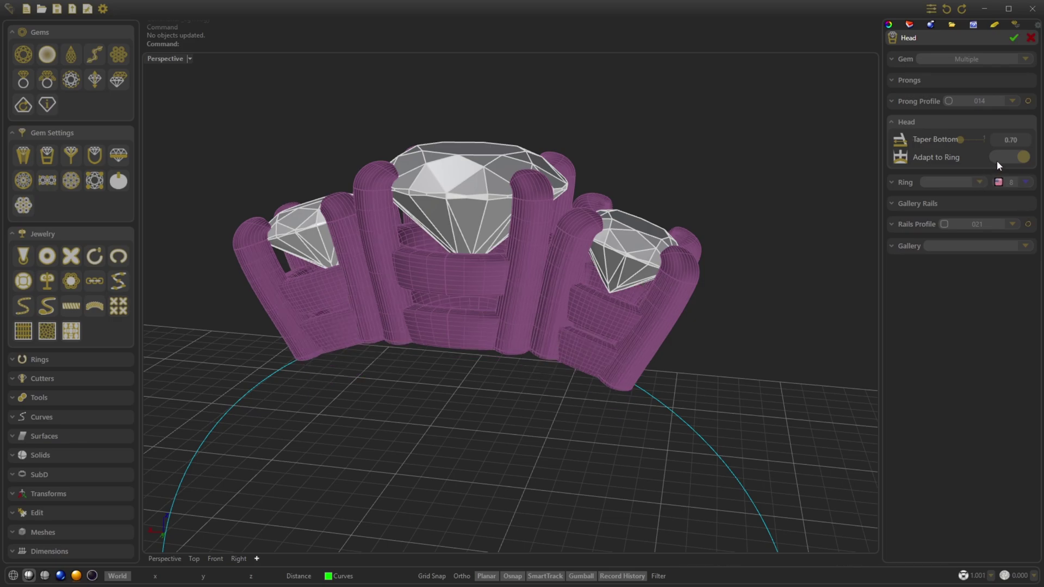
Set the top gallery rail of all three heads to a vertical position of 0.30 and a height of 0.80
left_click(932, 204)
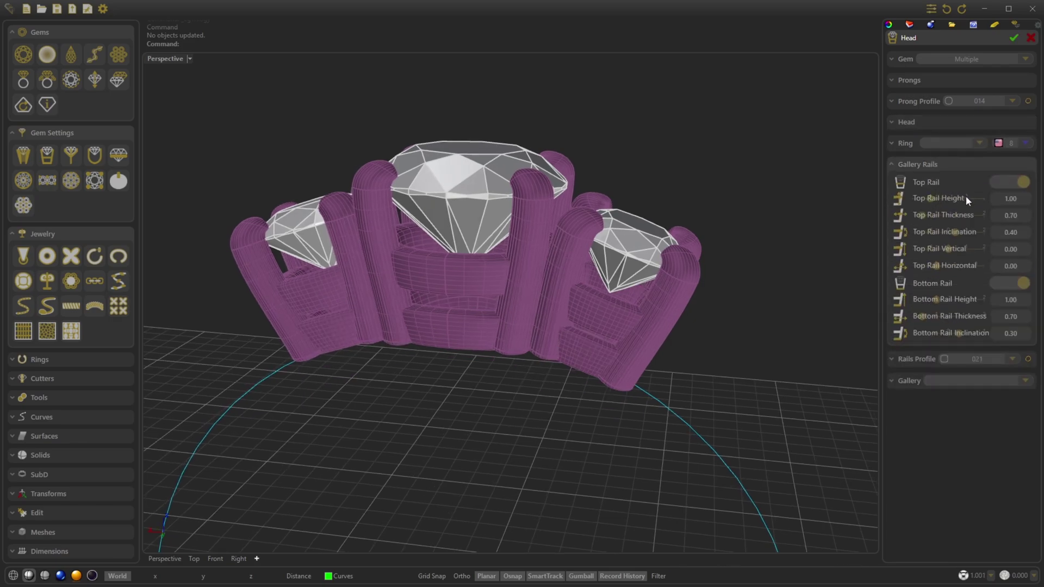
scroll(1017, 250, "up", 1)
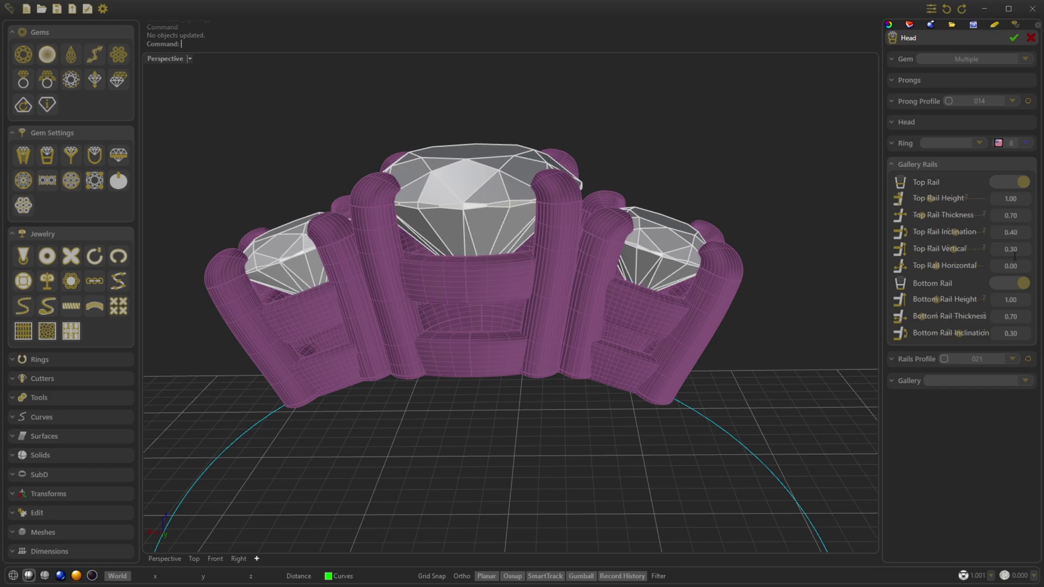
key("Down")
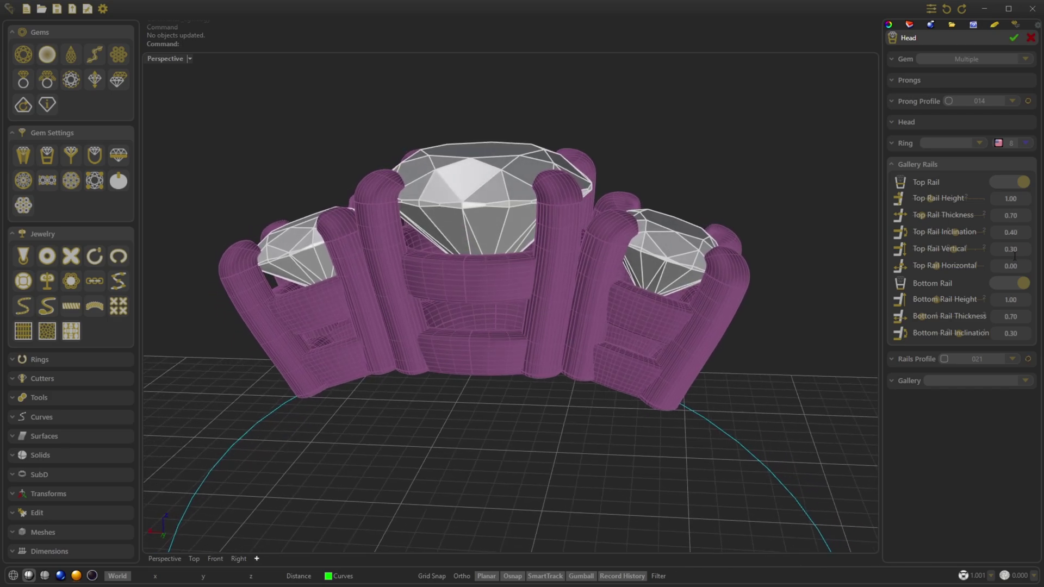
scroll(1017, 201, "down", 1)
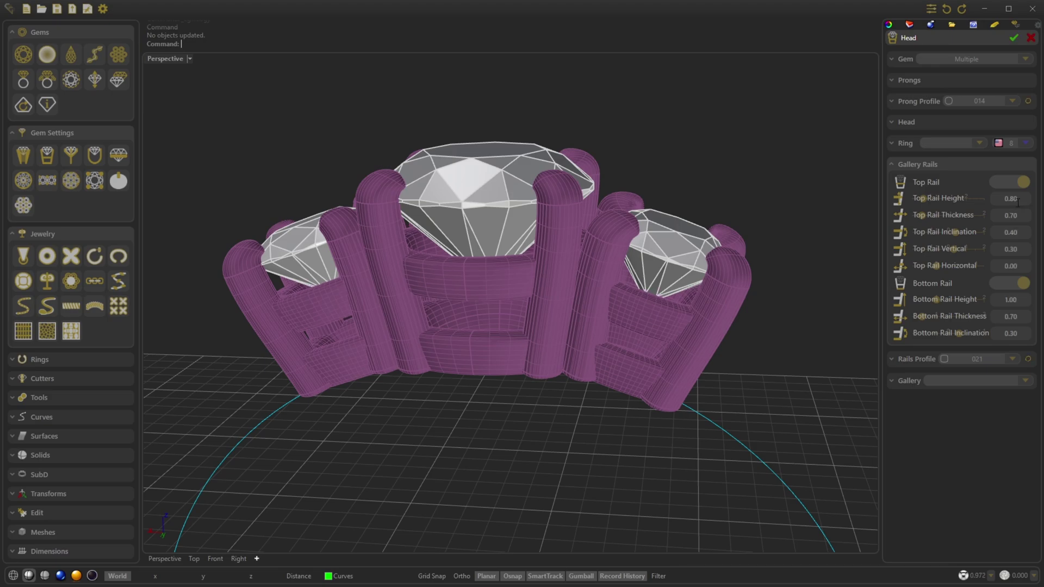
key("Left")
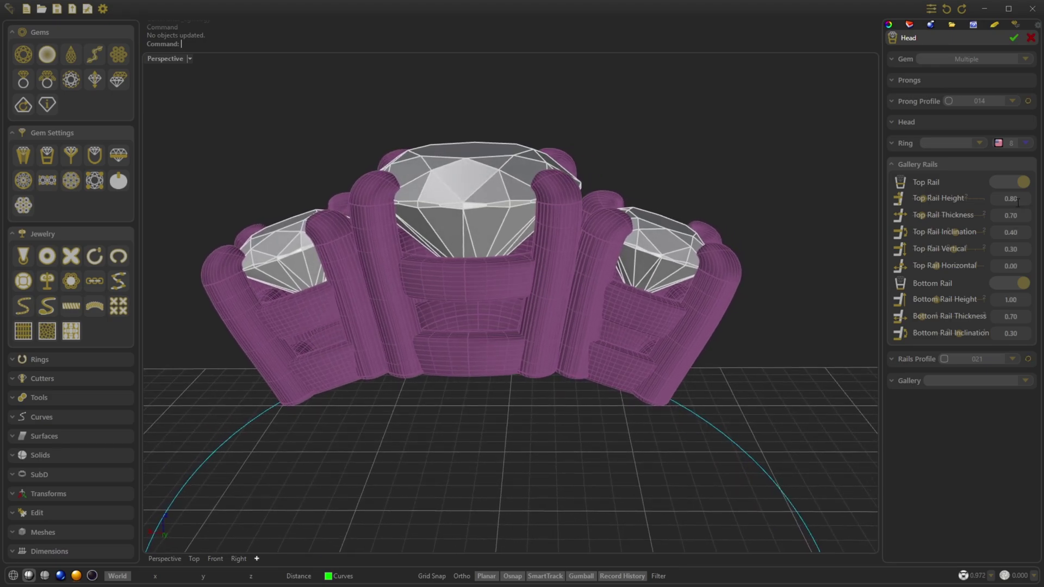
key("Page_Down")
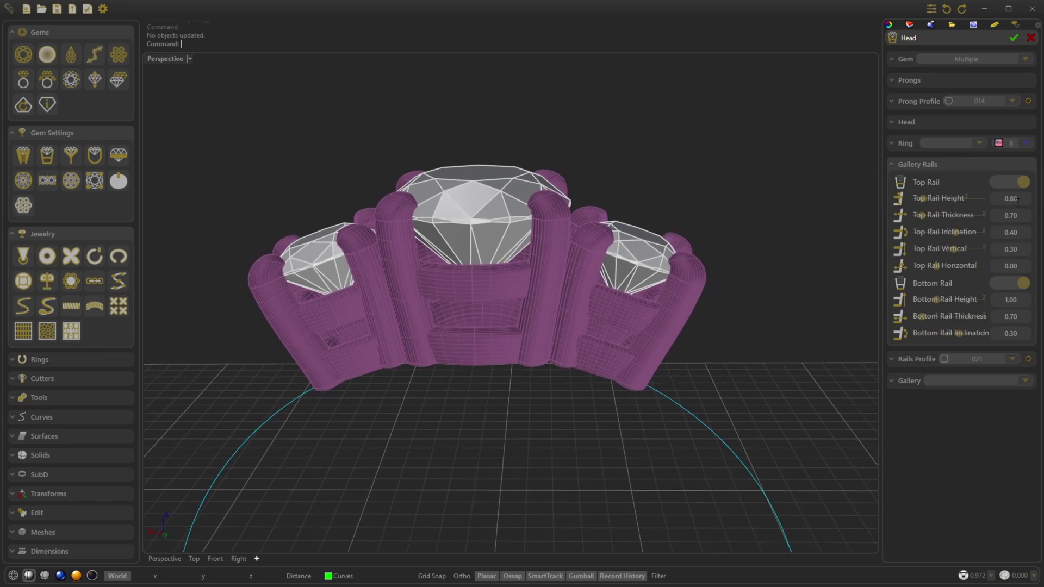
key("Left")
key("Left")
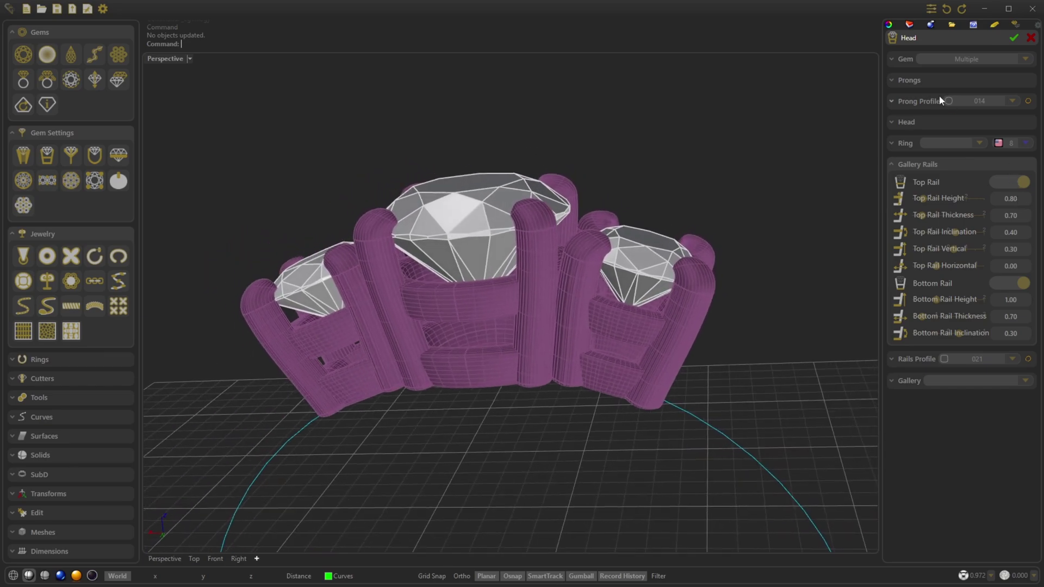
Set the heads' top prong thickness and width to 0.75 and sharp prong top to 0.70, and accept the heads
left_click(933, 83)
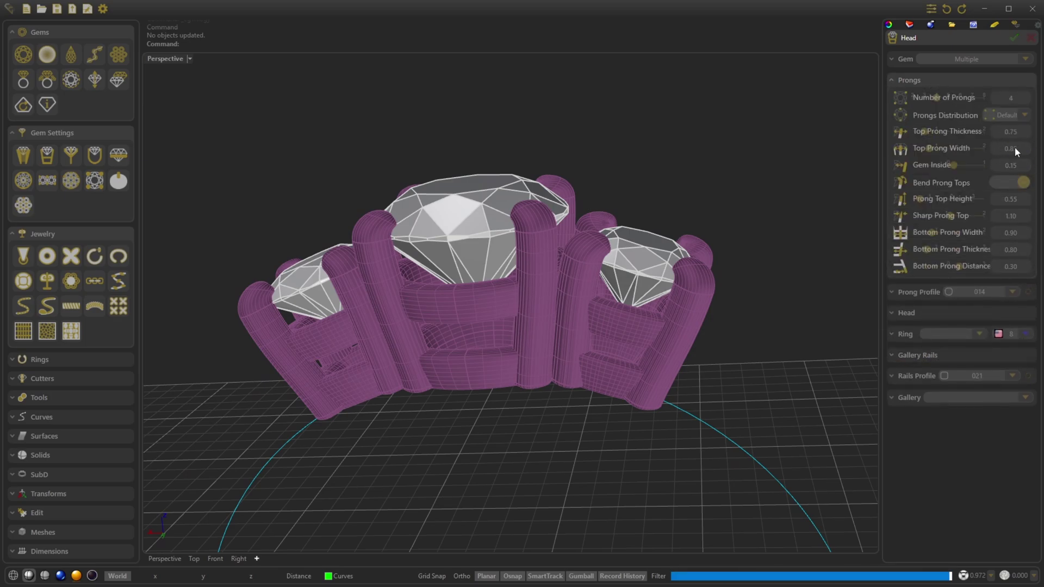
key("BackSpace")
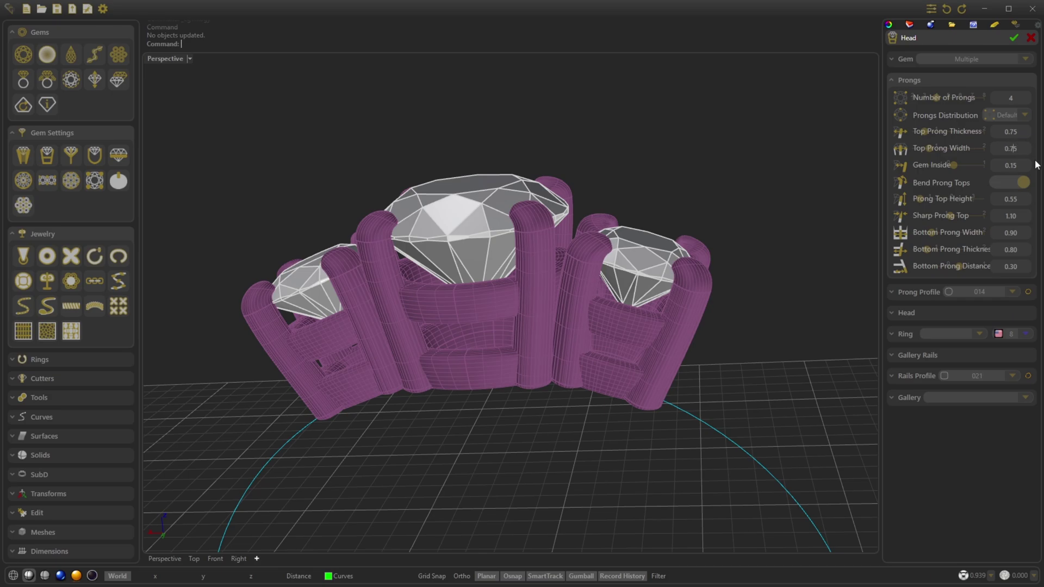
key("Return")
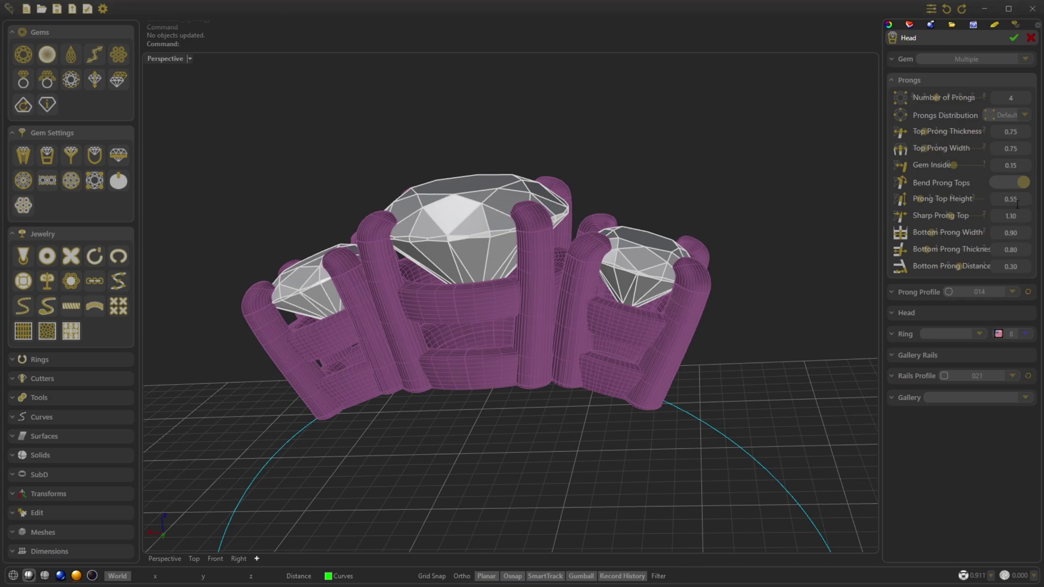
double_click(997, 216)
type("0.70")
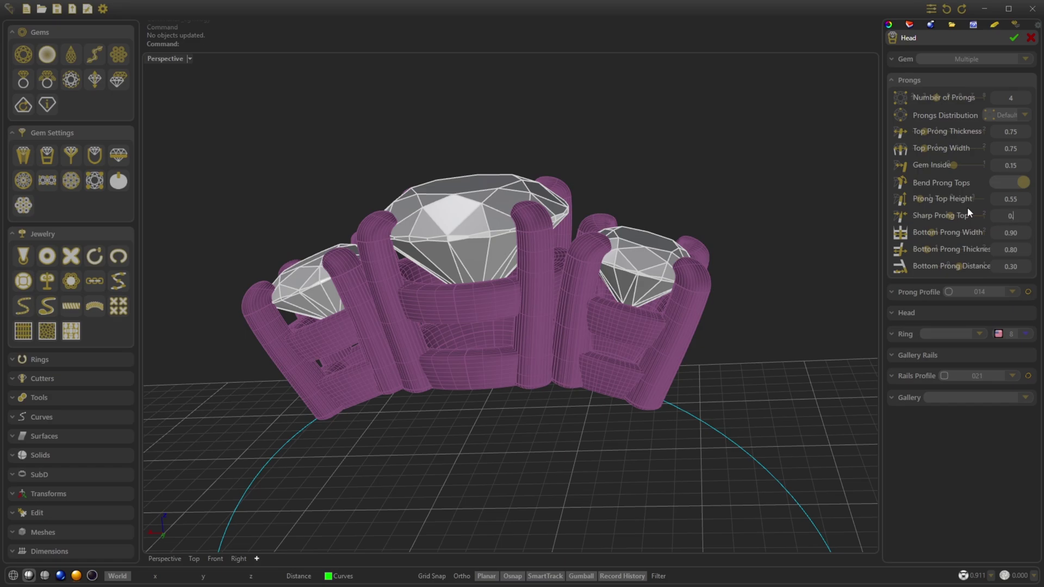
key("Return")
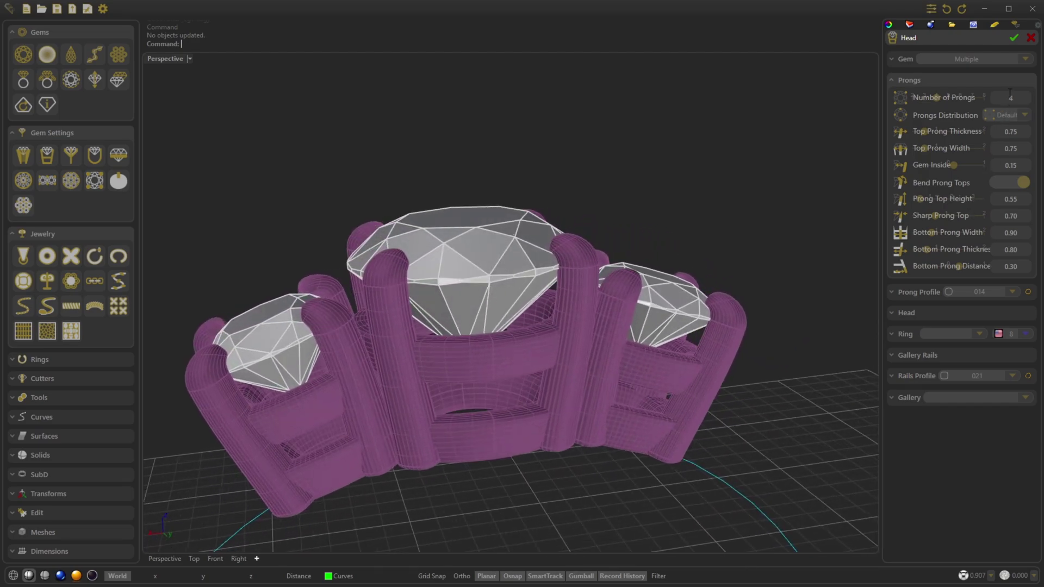
left_click(1012, 38)
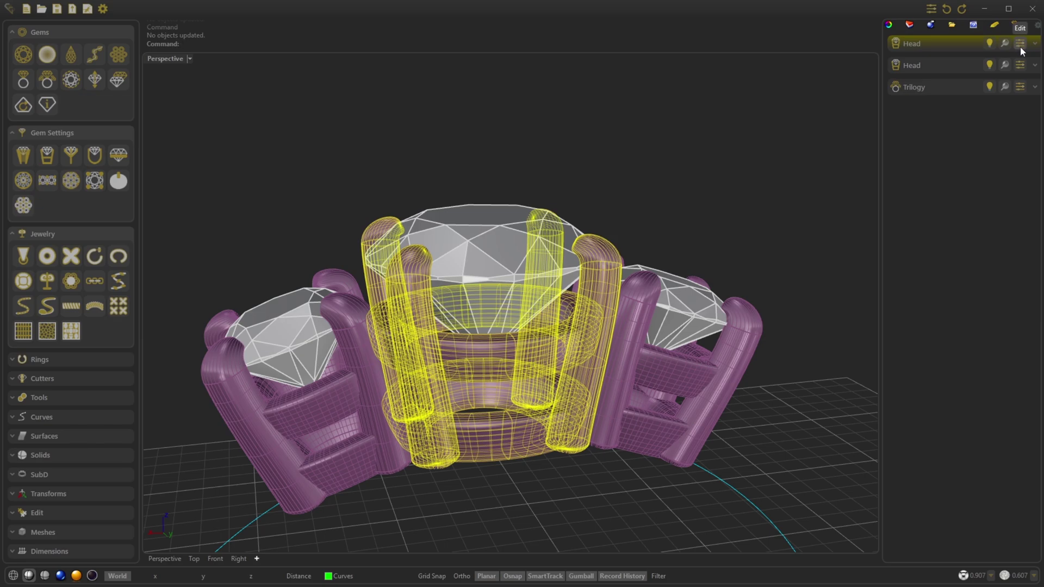
Edit the central gem's head so its top rail height is 0.90 and its top rail vertical position is 0.00
left_click(1020, 47)
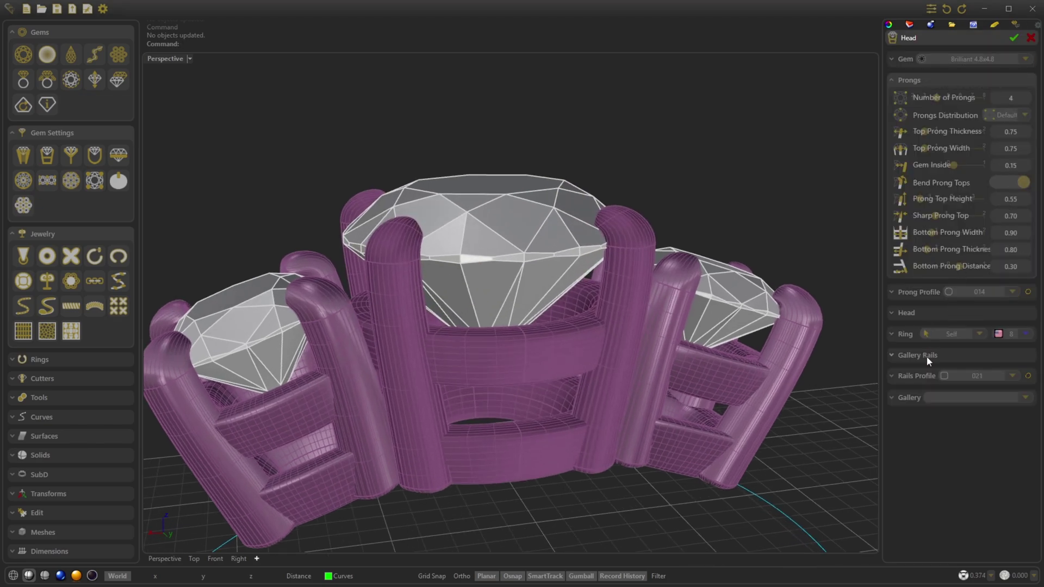
left_click(926, 356)
scroll(1018, 249, "down", 2)
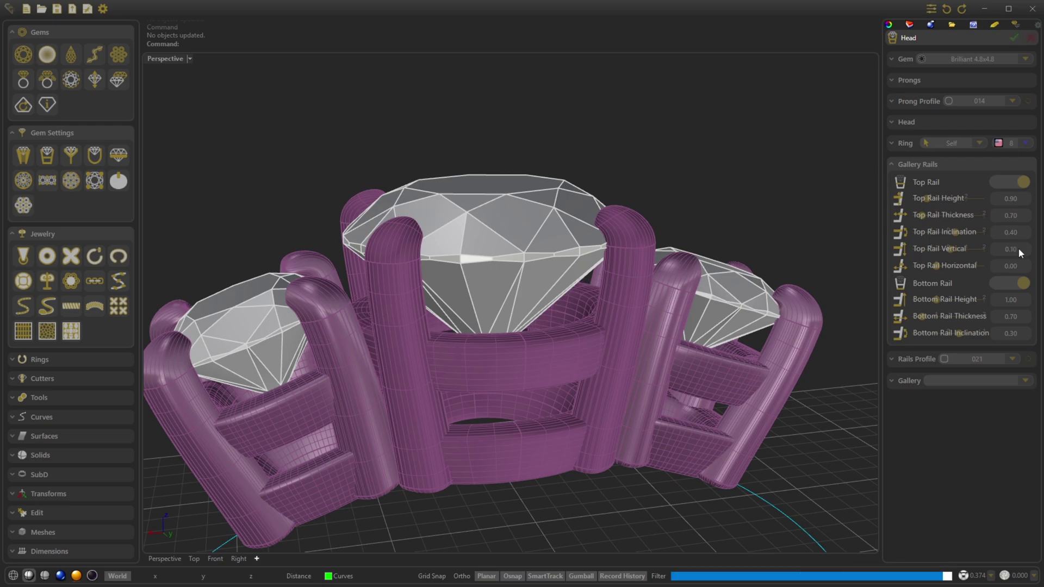
scroll(1019, 249, "down", 1)
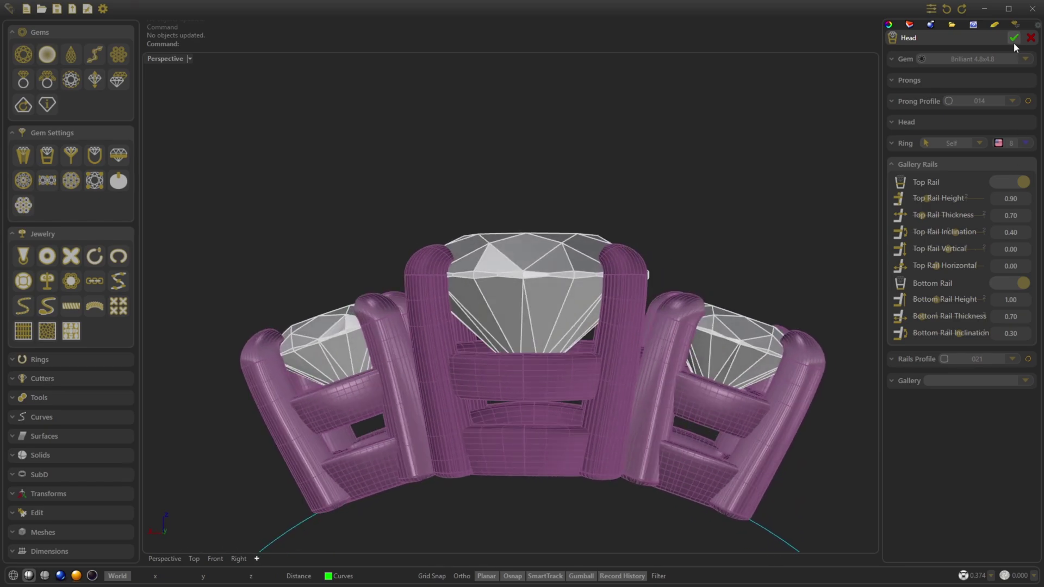
left_click(1013, 39)
Edit the Trilogy's side gems to a distance between gems of -0.10 and a length of 2.90
left_click(750, 330)
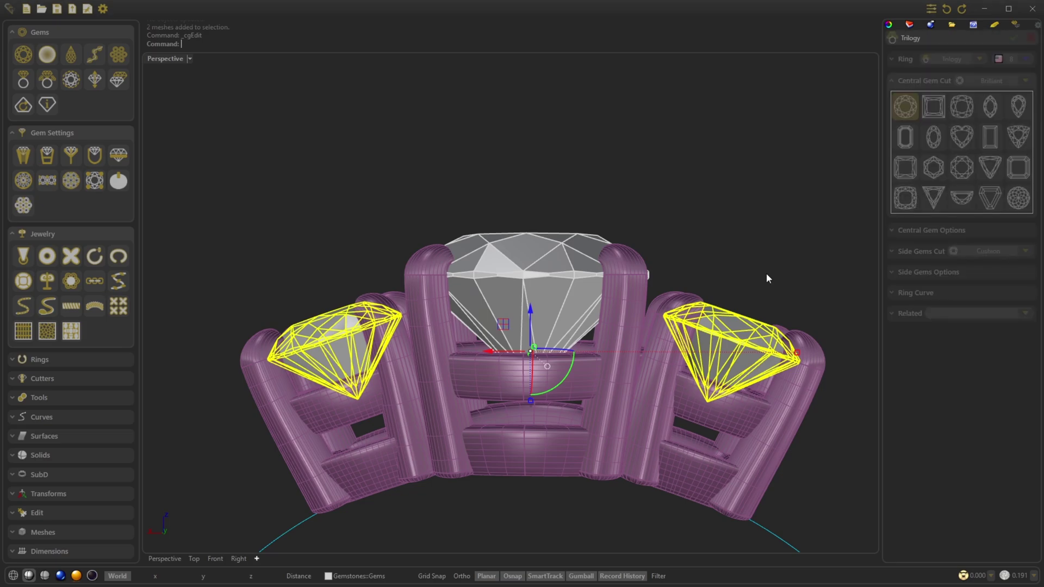
left_click(935, 230)
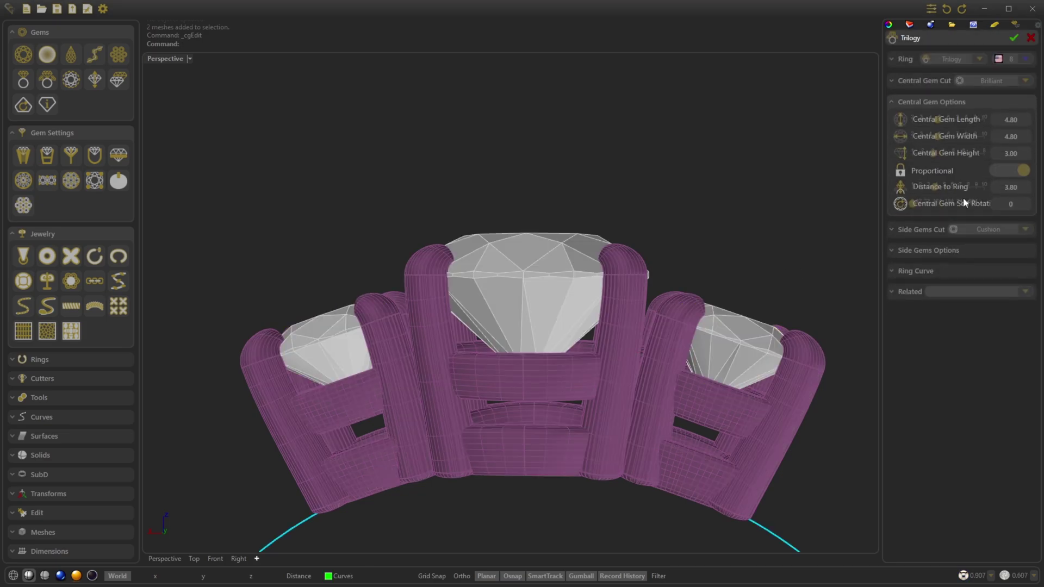
left_click(924, 251)
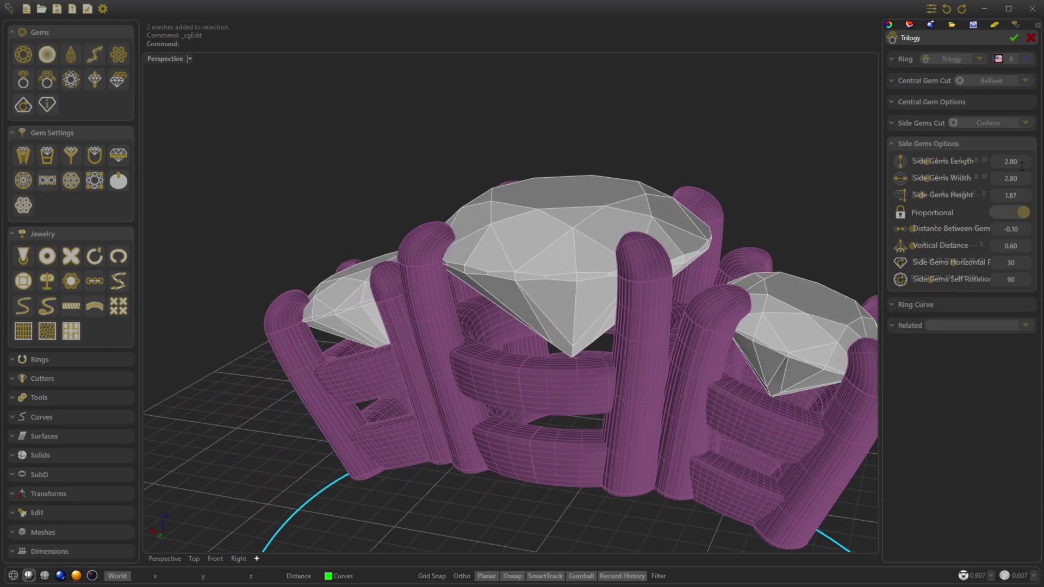
scroll(1021, 166, "up", 1)
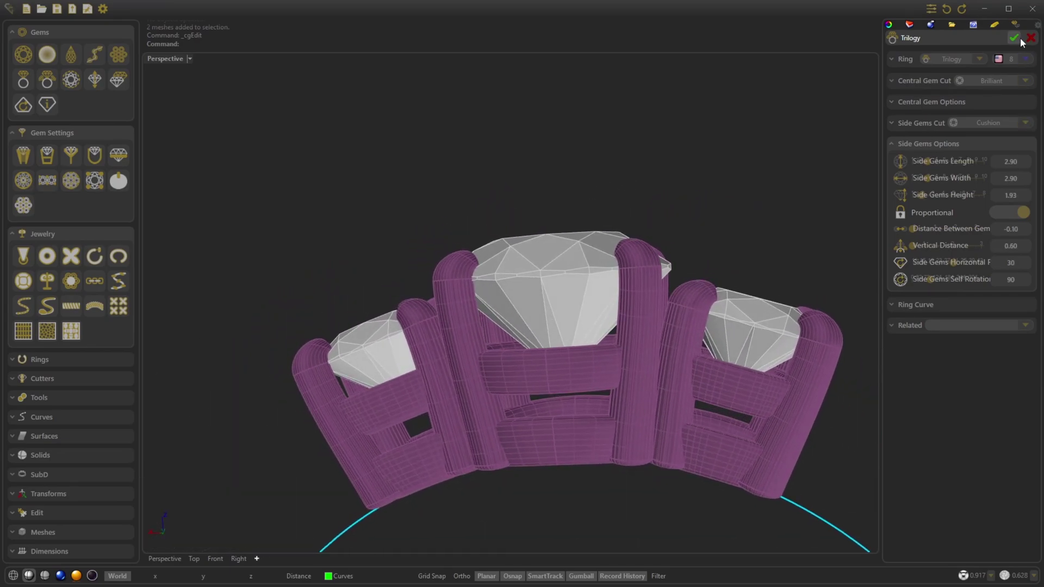
Accept the Trilogy changes and add a Cathedral ring shank to the trilogy ring
left_click(1016, 37)
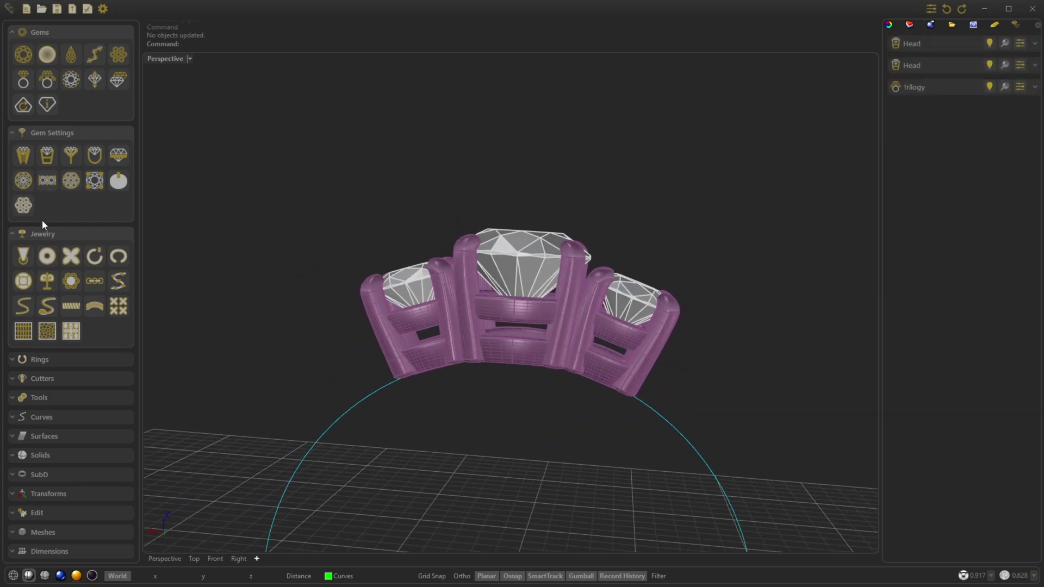
left_click(41, 359)
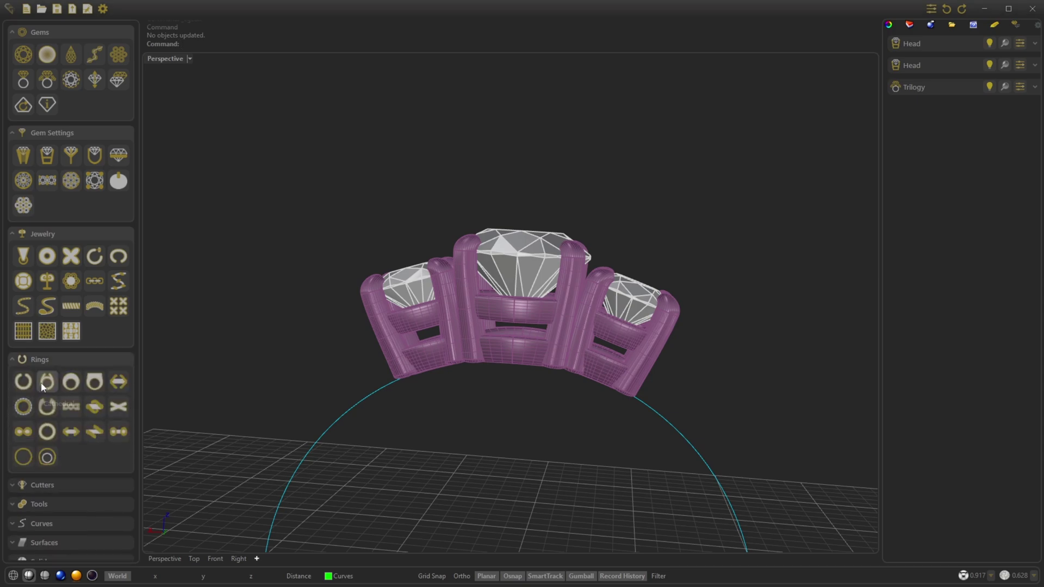
left_click(45, 383)
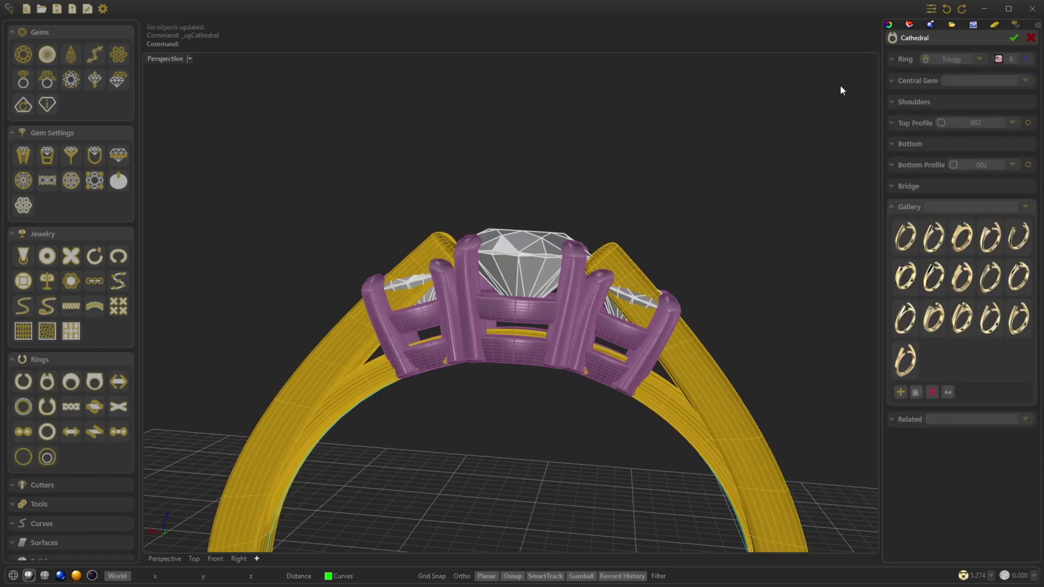
Give the cathedral shank an open bridge with a bridge width of 2.00 and a distance of 8.80
left_click(938, 189)
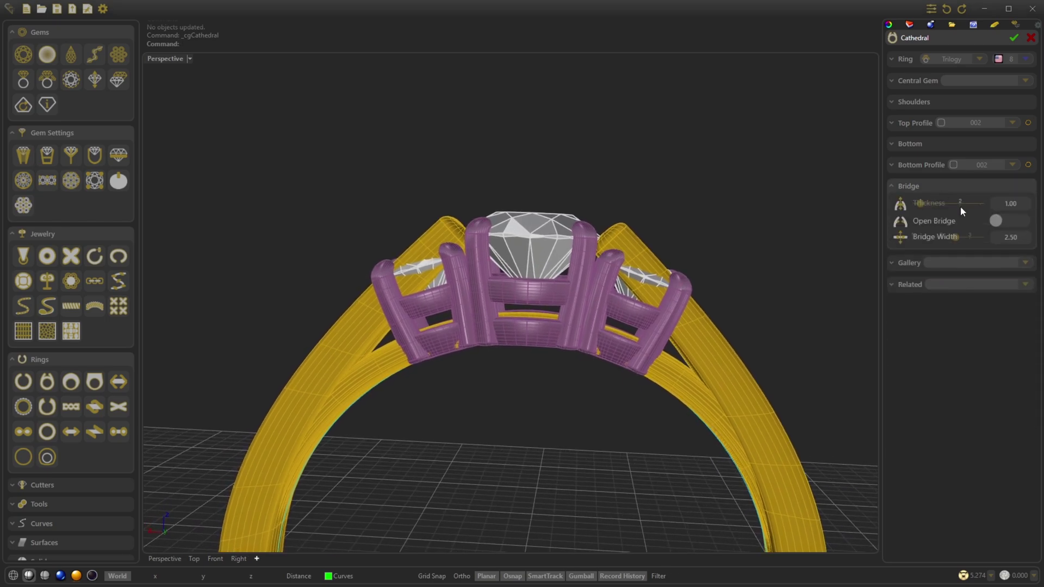
left_click(1006, 221)
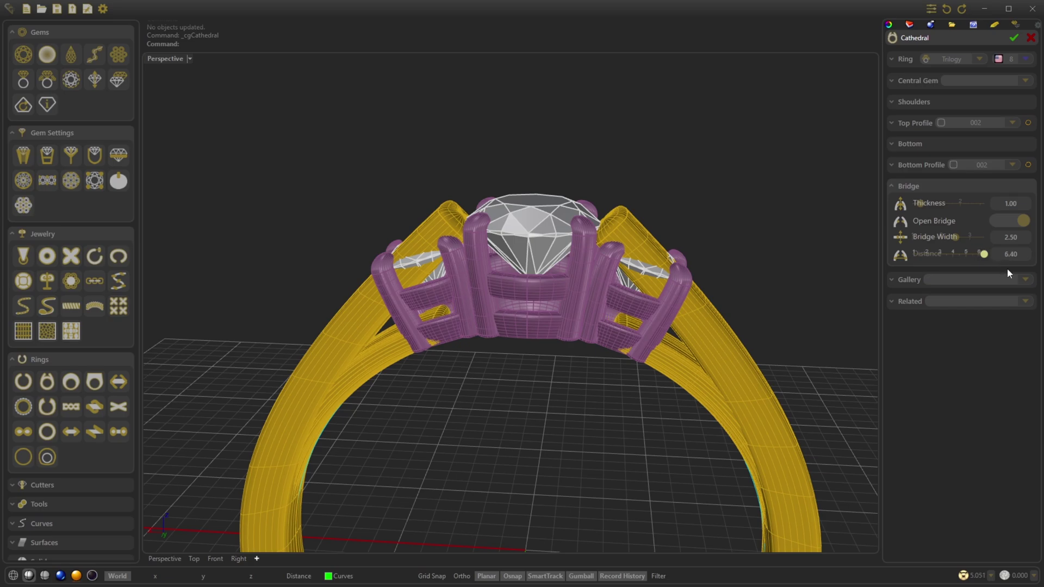
left_click_drag(1028, 281, 1026, 281)
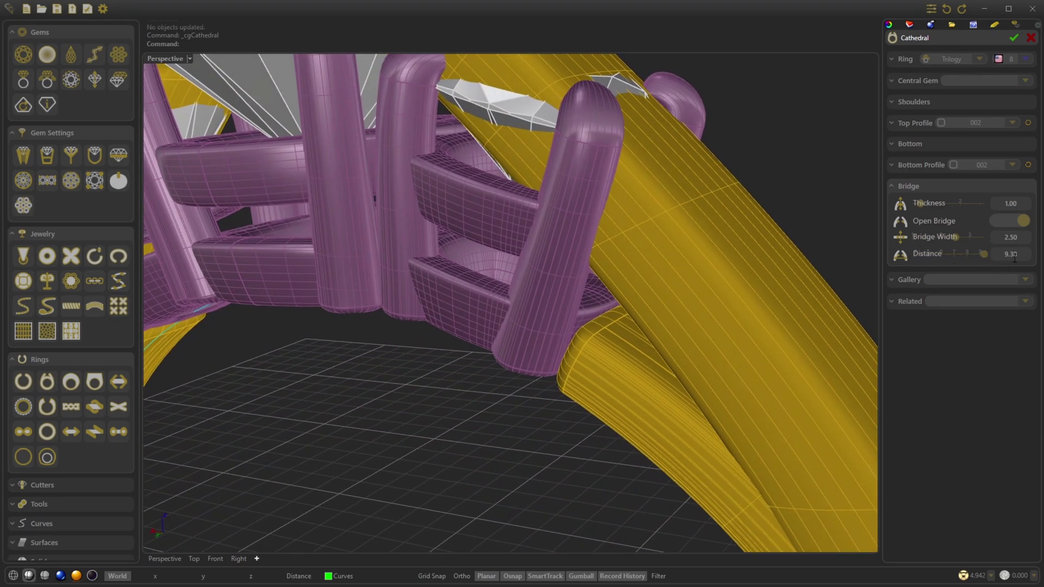
scroll(1014, 258, "down", 1)
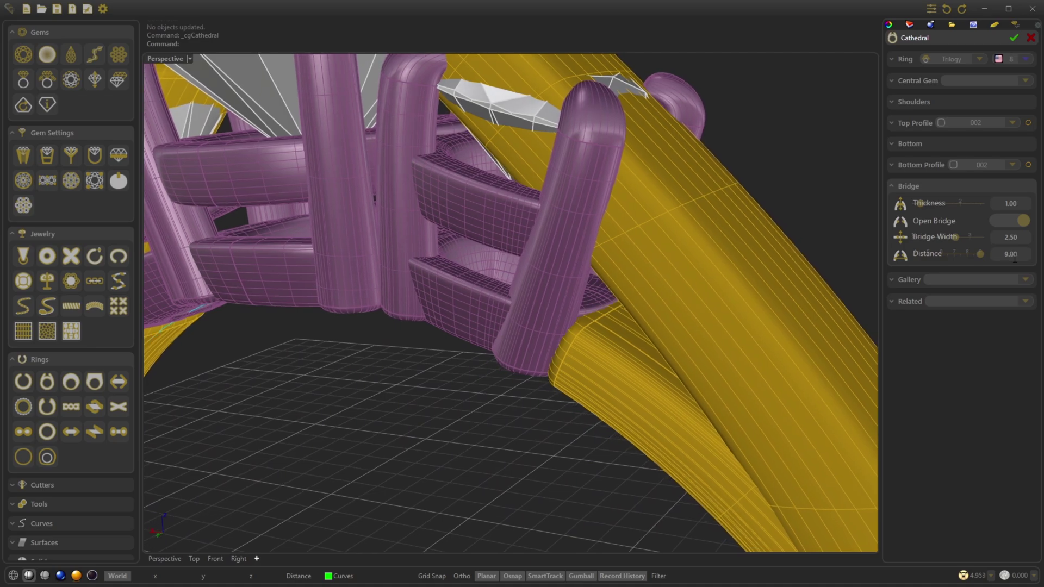
scroll(1014, 235, "down", 5)
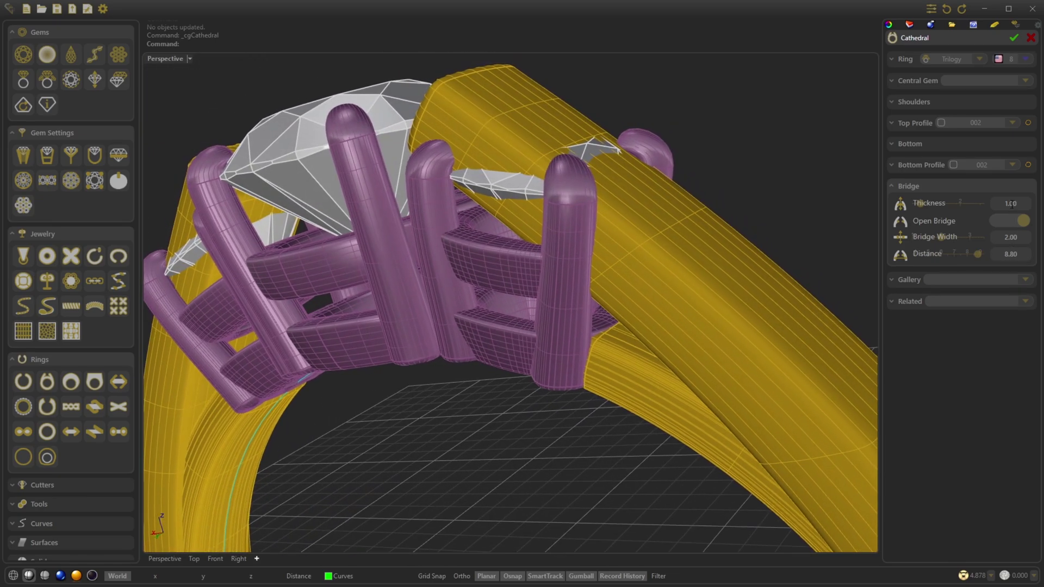
scroll(1011, 205, "down", 5)
scroll(1011, 205, "up", 5)
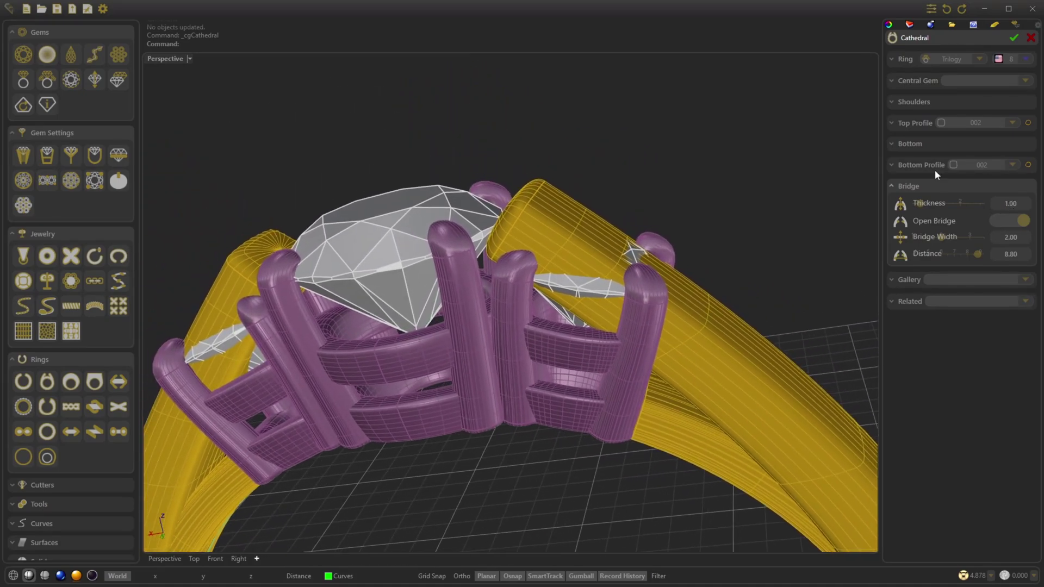
Change both the bottom profile and the top profile of the cathedral shank to 001
left_click(973, 165)
left_click(962, 158)
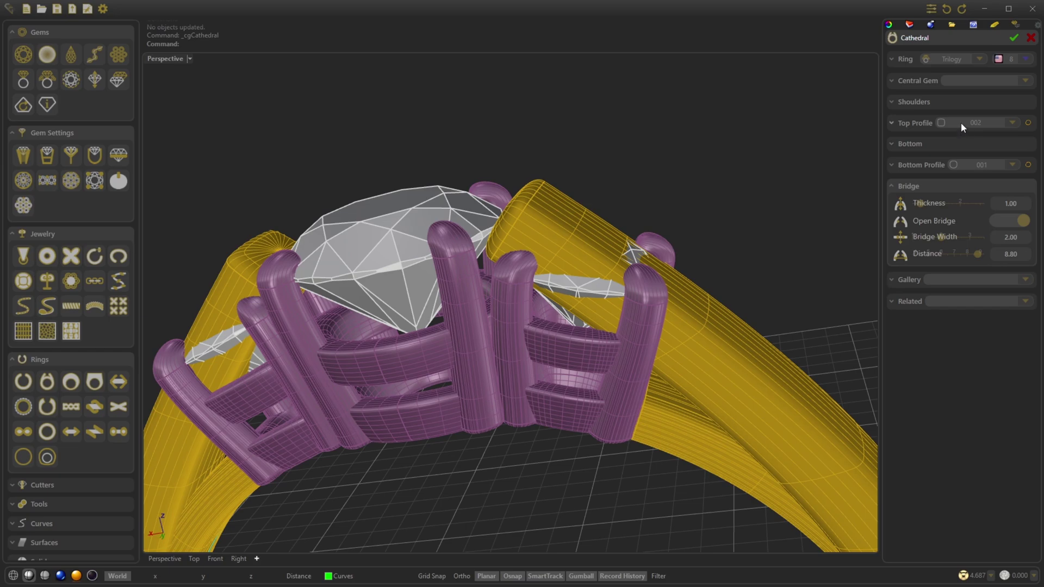
left_click(960, 122)
left_click(966, 162)
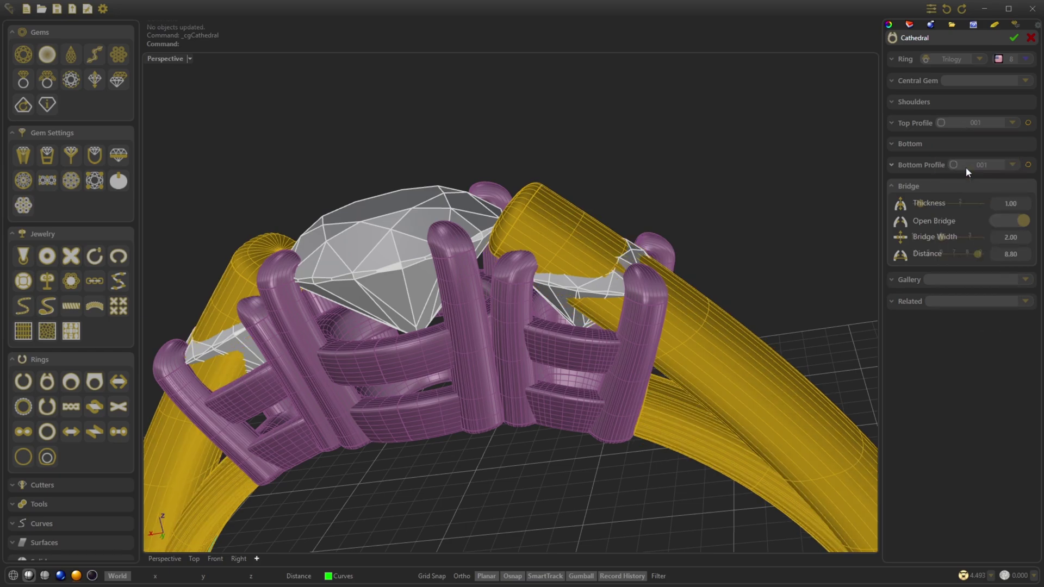
Assign the Brilliant 4.8x4.8 gem as the cathedral shank's central gem
left_click(925, 103)
left_click(930, 81)
left_click(955, 108)
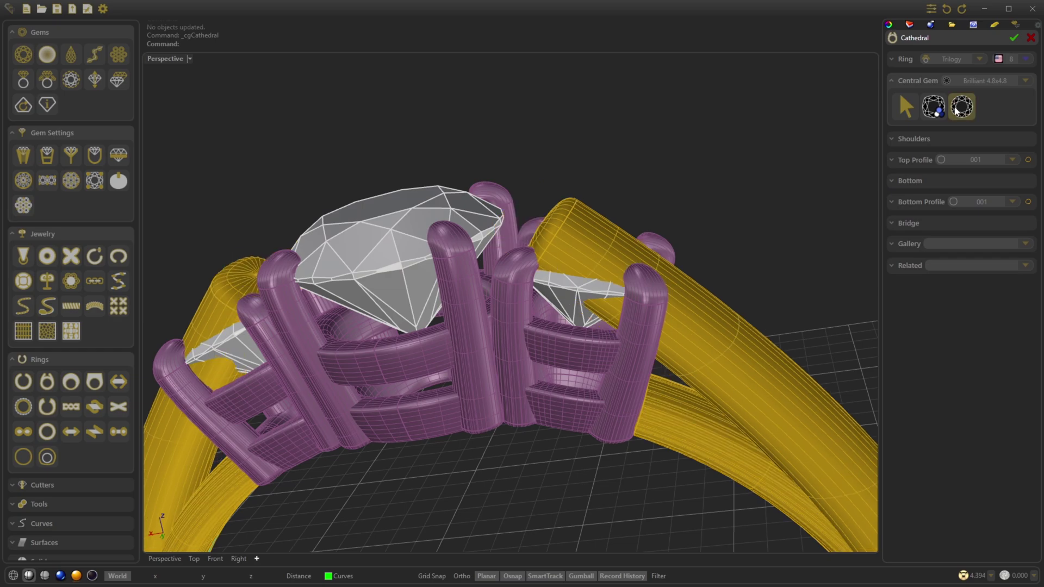
Set the shoulders' horizontal position to 3.30, vertical position to -2.30 and rotation to 63
left_click(918, 139)
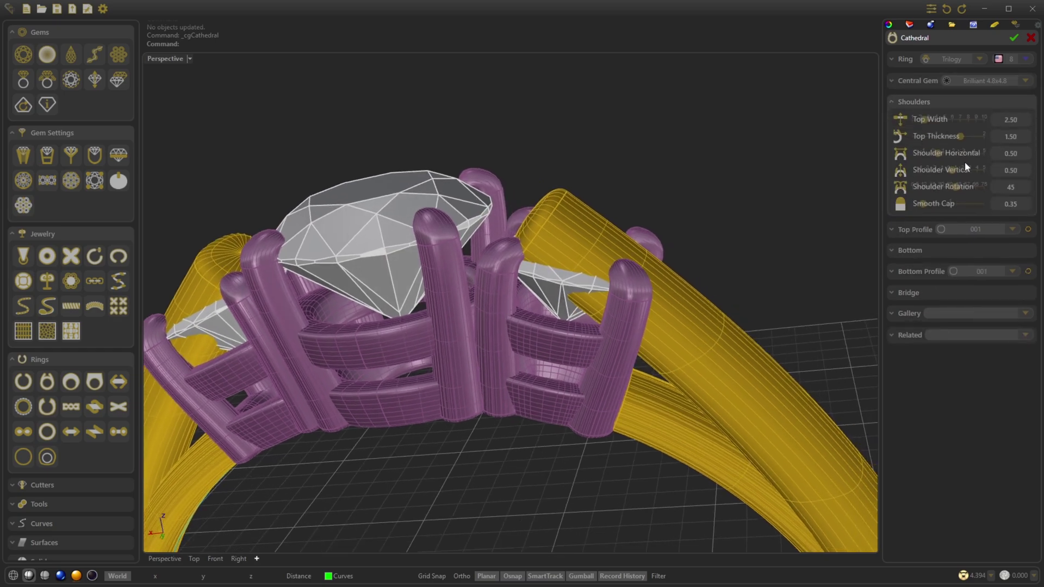
left_click(960, 153)
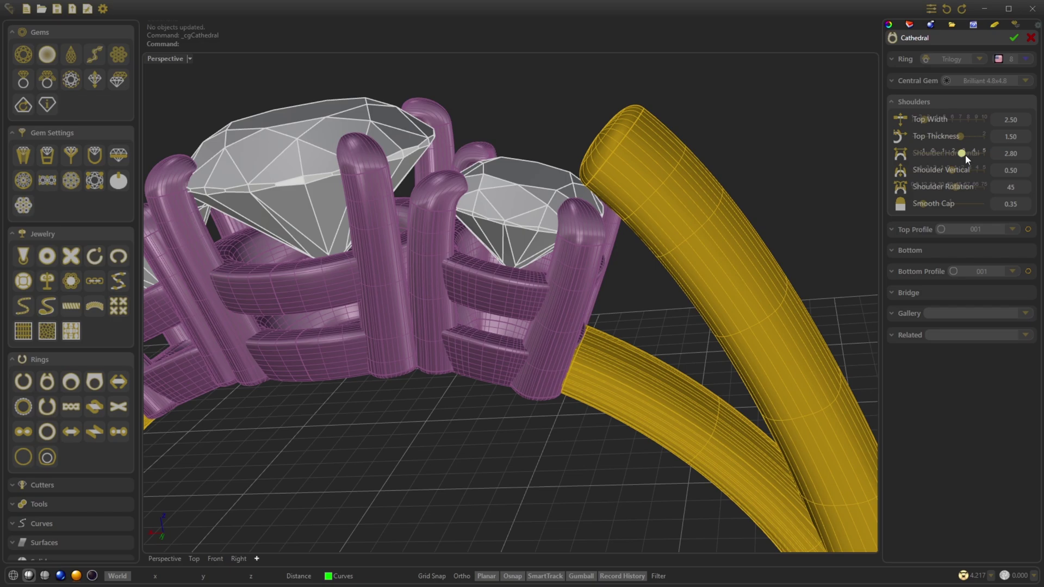
left_click(966, 154)
left_click(942, 171)
left_click_drag(942, 171, 972, 187)
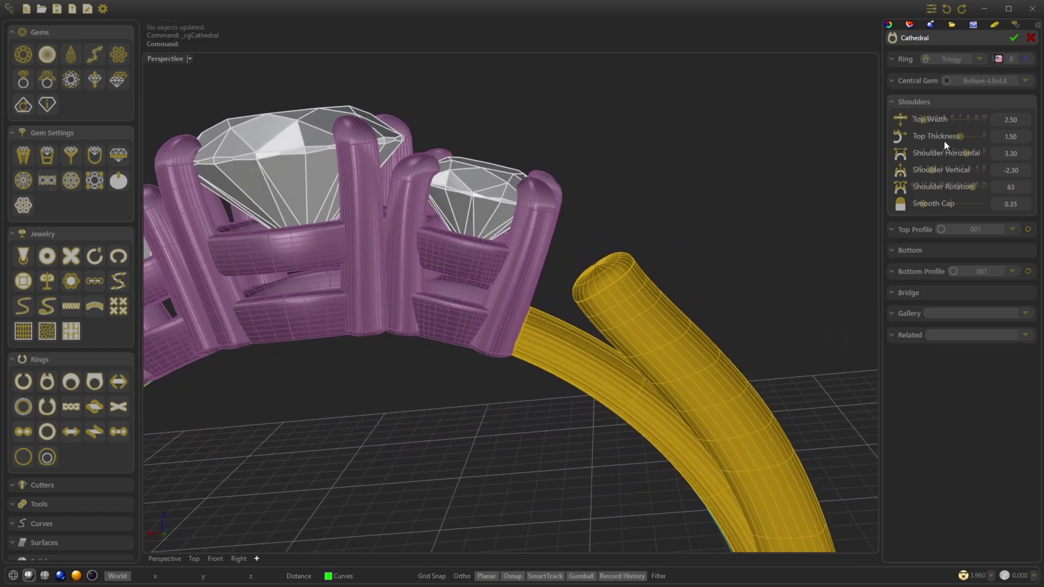
Reduce the shoulders' top width to 1.80 and top thickness to 1.10
scroll(1011, 121, "down", 3)
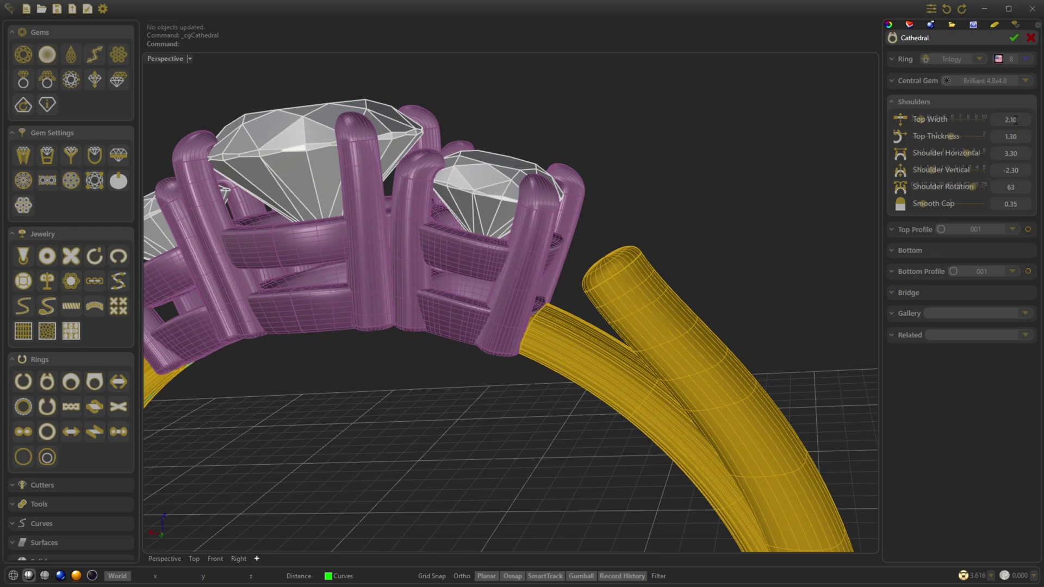
scroll(1014, 137, "down", 2)
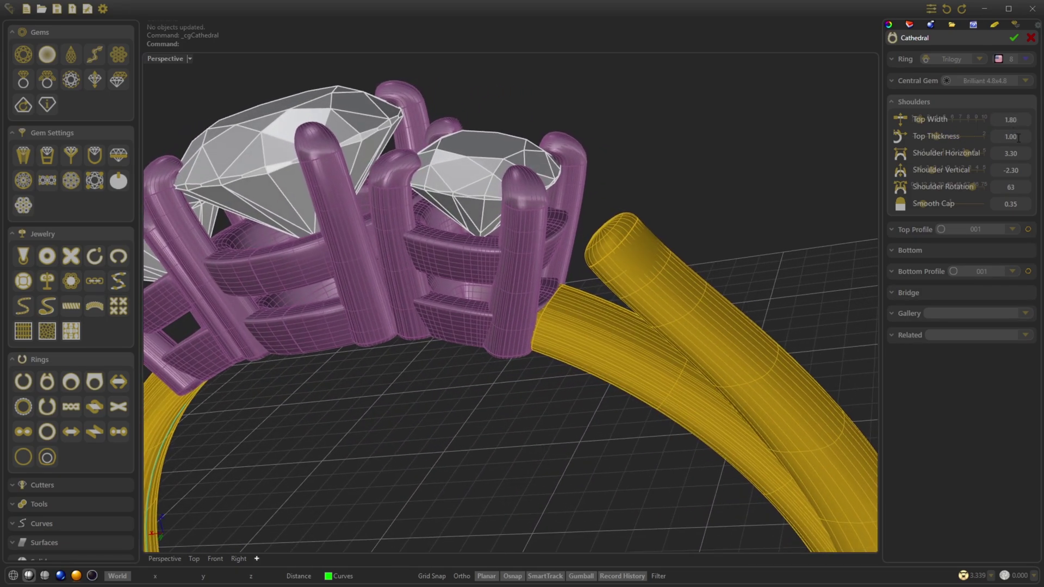
scroll(1015, 137, "up", 2)
Fit the shoulders against the side heads with horizontal 2.10, vertical -2.20, smooth cap 0.15, top width 1.60 and top thickness 0.80
left_click_drag(967, 154, 952, 154)
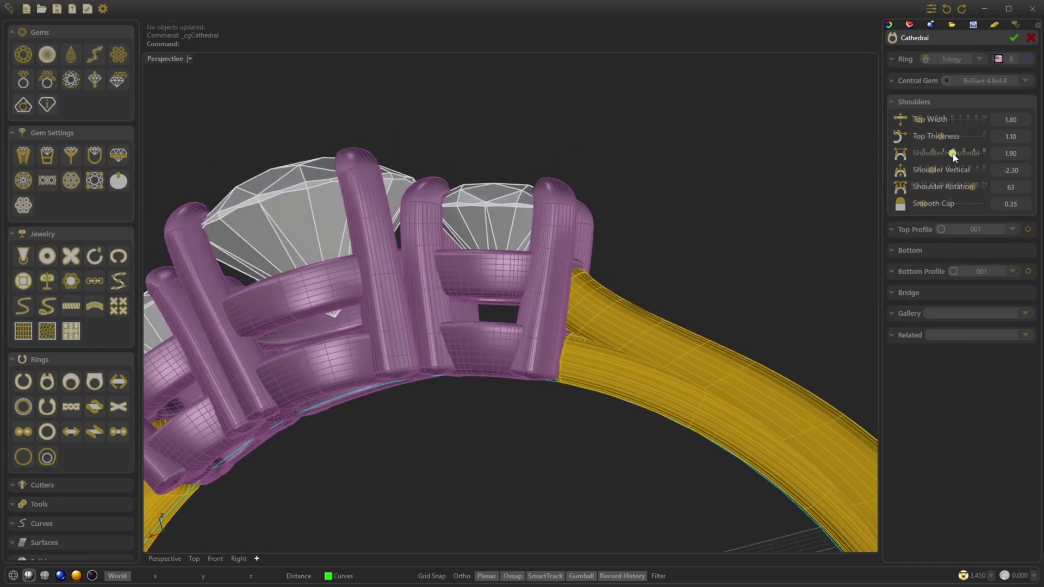
scroll(1020, 133, "down", 3)
scroll(1007, 169, "up", 1)
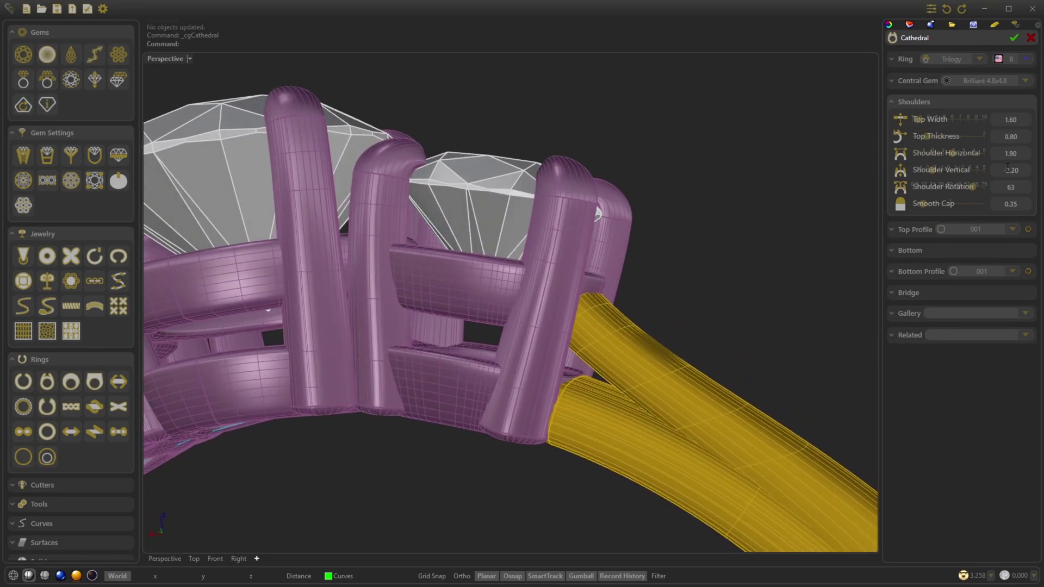
scroll(1014, 209, "down", 2)
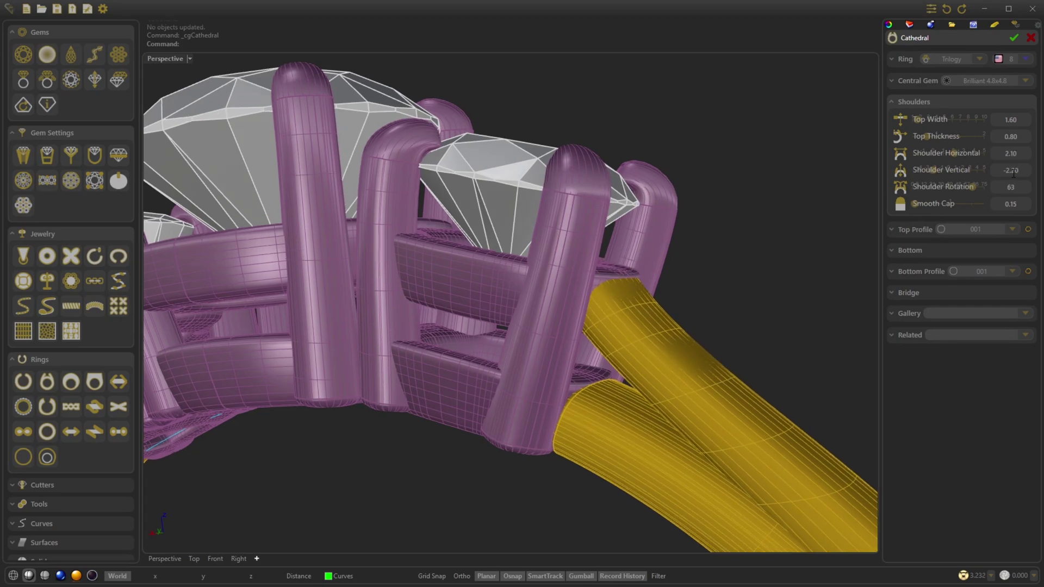
scroll(1014, 136, "up", 1)
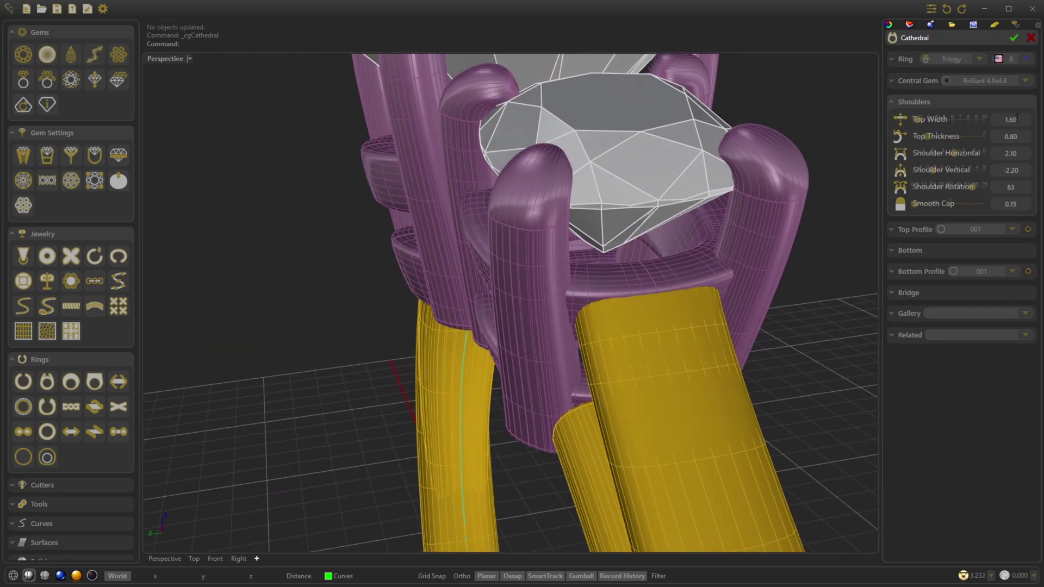
Set the shoulders' top width to 1.70 and top thickness to 0.90
scroll(1016, 118, "up", 3)
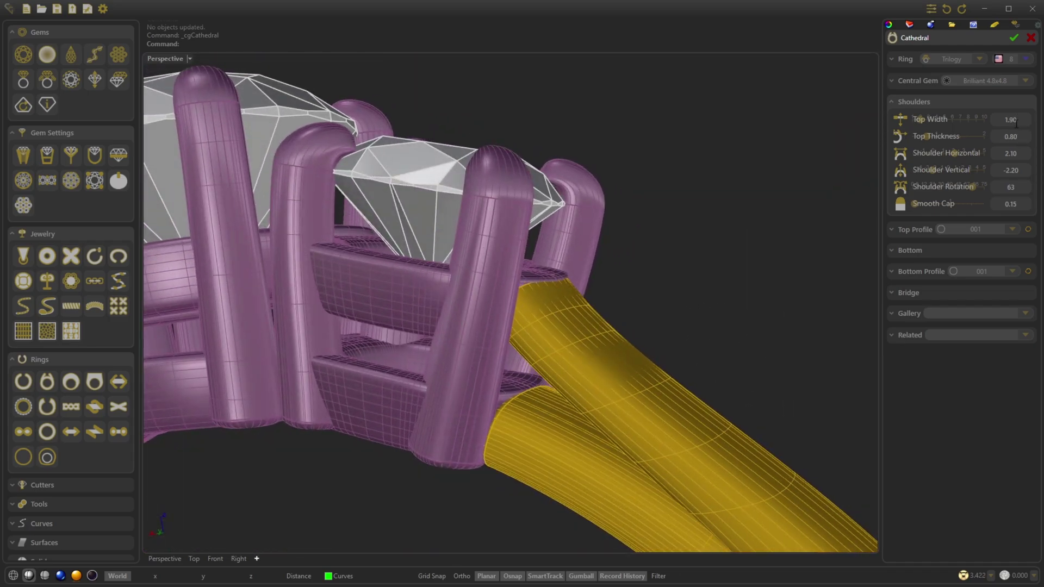
scroll(1016, 120, "down", 1)
scroll(1014, 136, "up", 1)
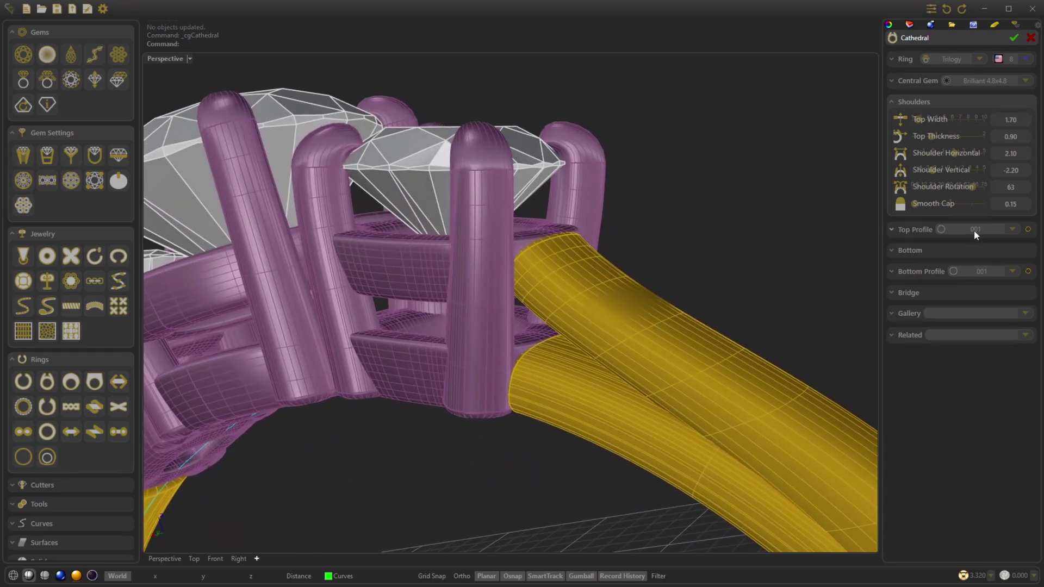
Add Gems on Curve to the cathedral shank with Both Sides off, start point 0.0170 and end point 0.1010
left_click(905, 335)
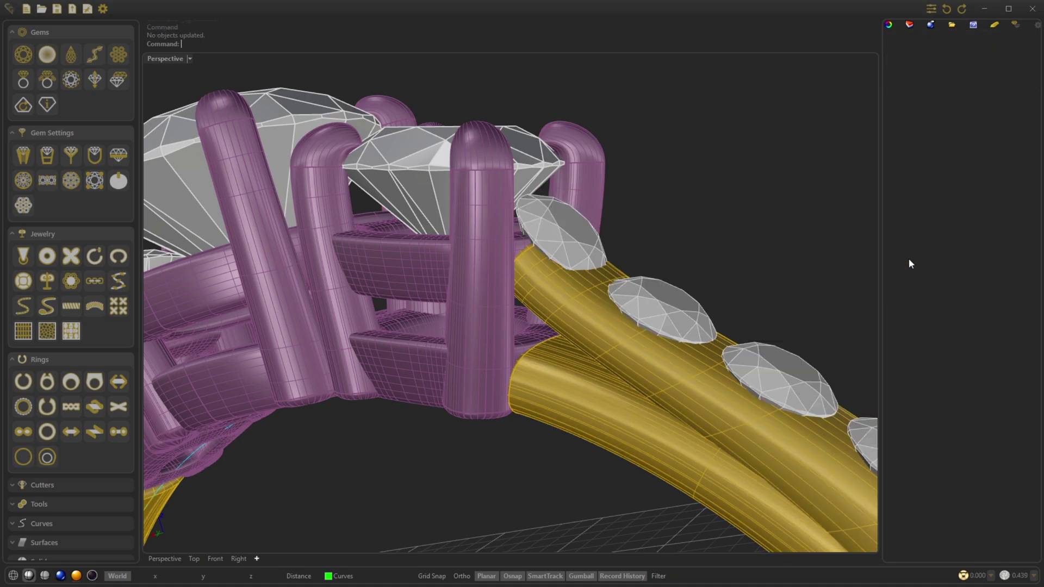
left_click(931, 104)
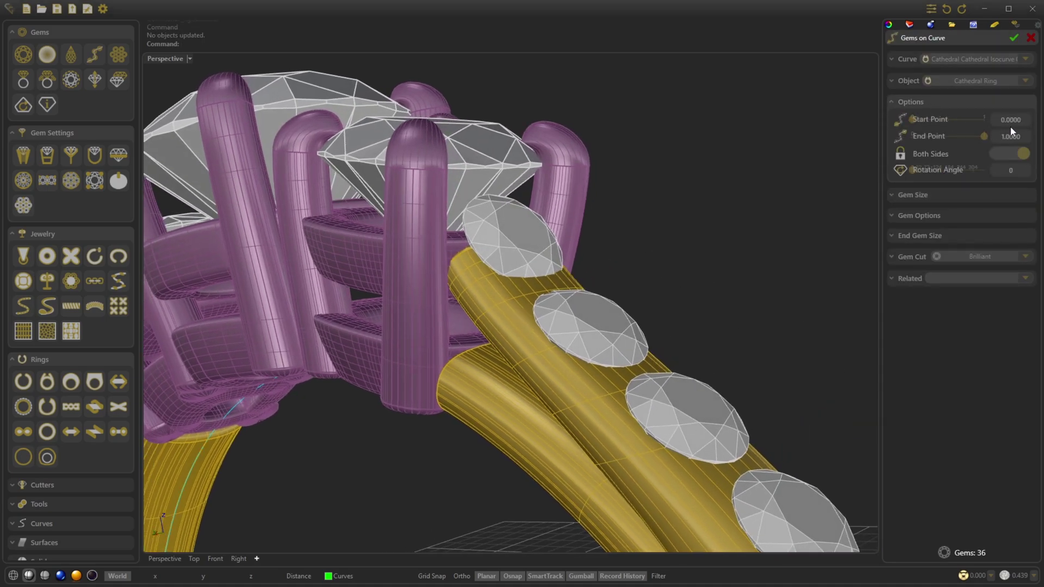
left_click_drag(940, 138, 1003, 146)
left_click(958, 120)
left_click(913, 119)
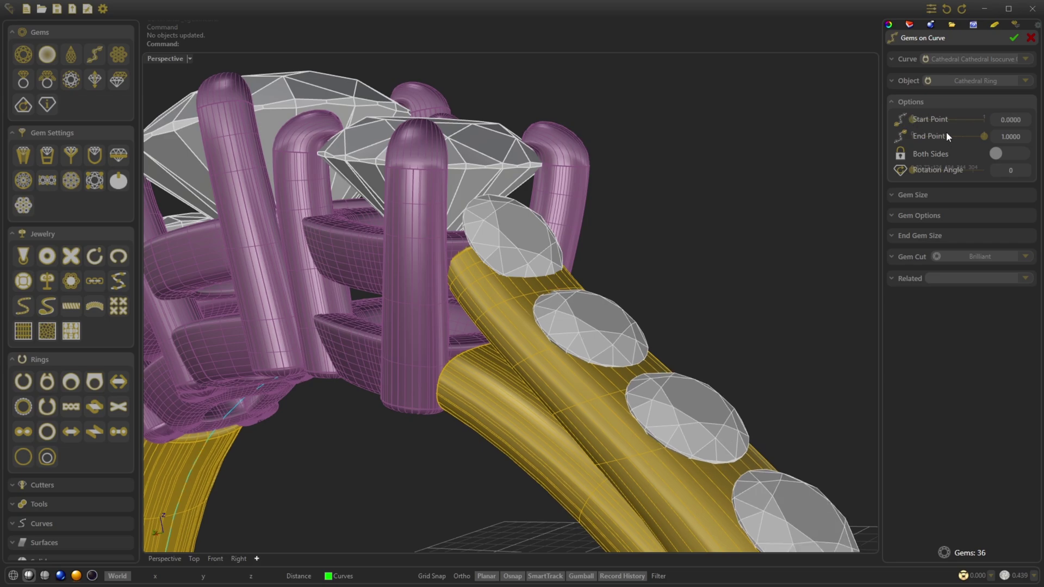
left_click_drag(984, 136, 919, 136)
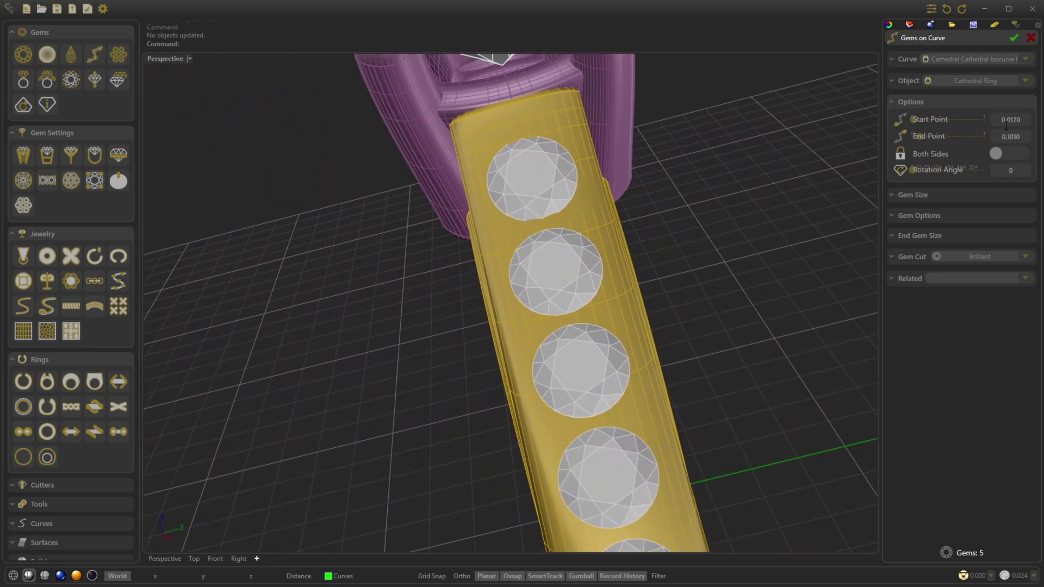
Extend the gem row's end point to 0.1060 and set the space between gems to 0.100
left_click(936, 195)
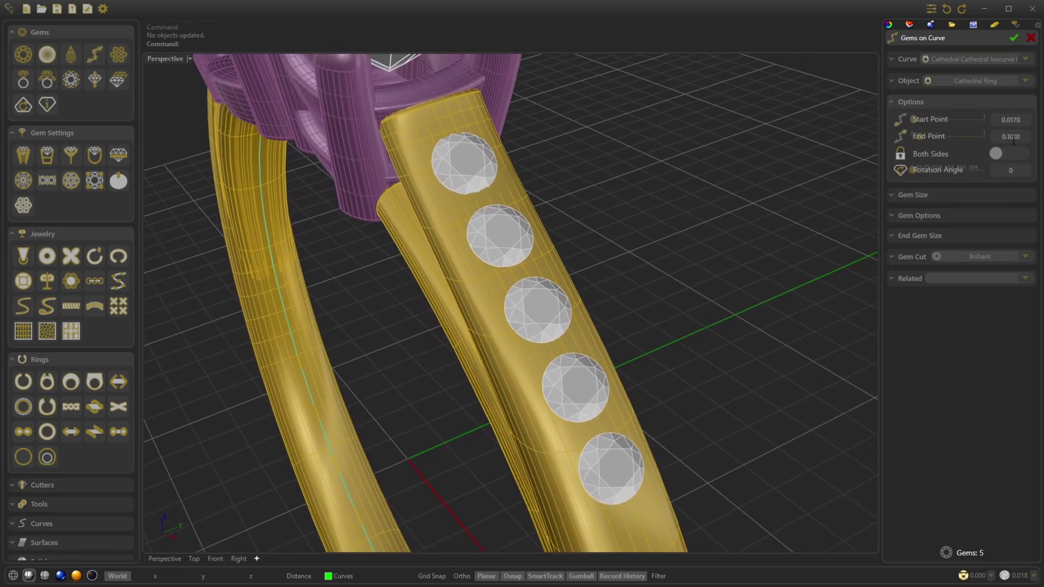
left_click(952, 214)
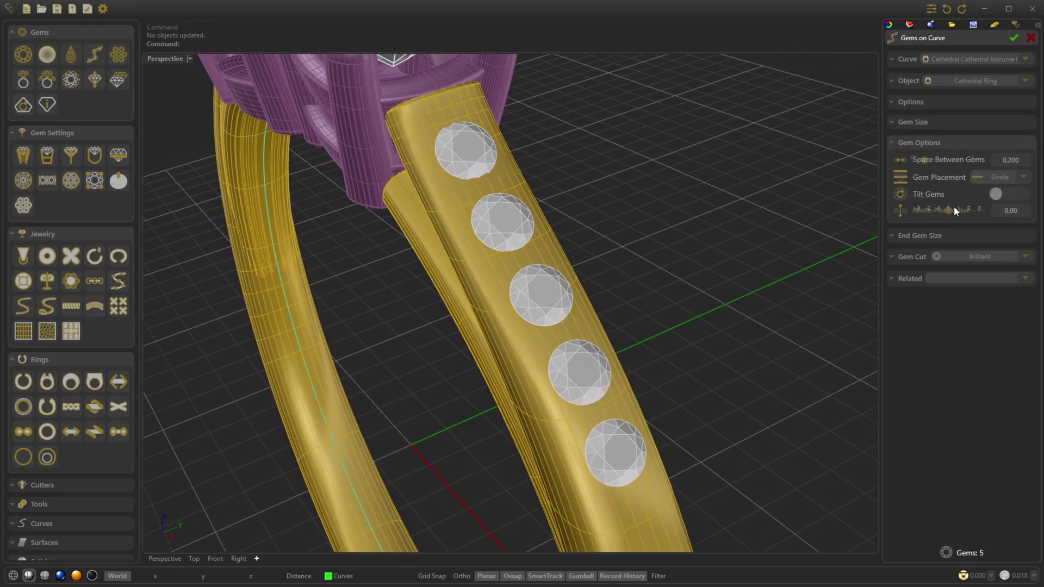
scroll(1010, 159, "down", 1)
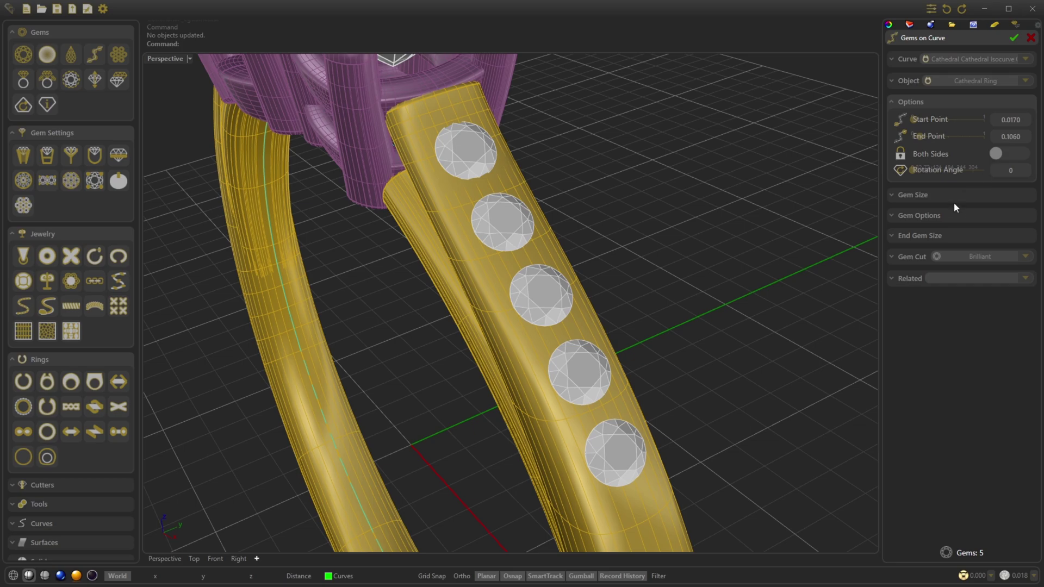
left_click(950, 214)
scroll(1010, 158, "down", 1)
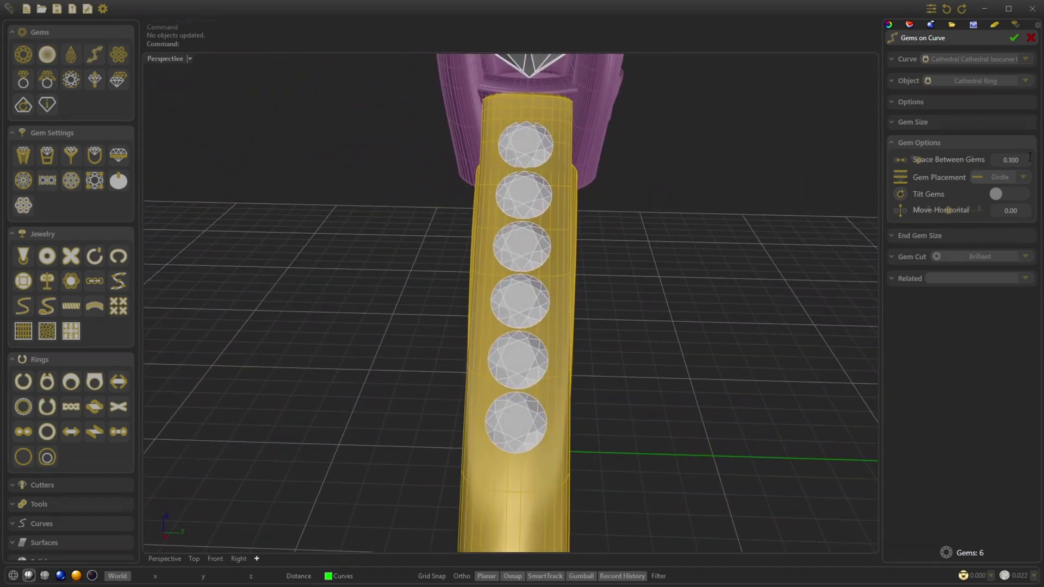
Set the gem row's start point to 0.0150, space between gems to 0.150 and gem placement to Table
left_click(1011, 101)
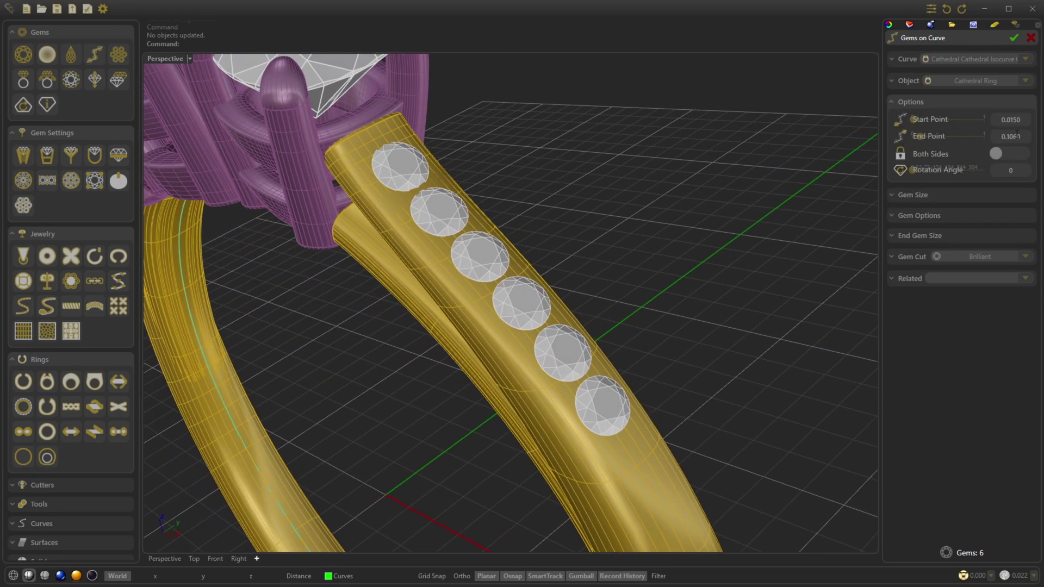
left_click(962, 212)
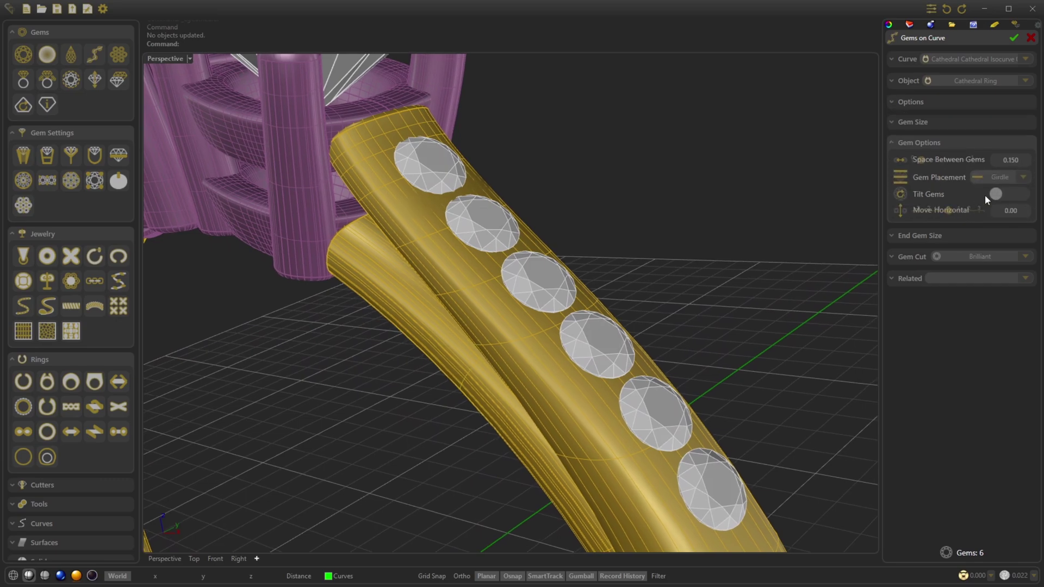
left_click(1009, 175)
left_click(995, 219)
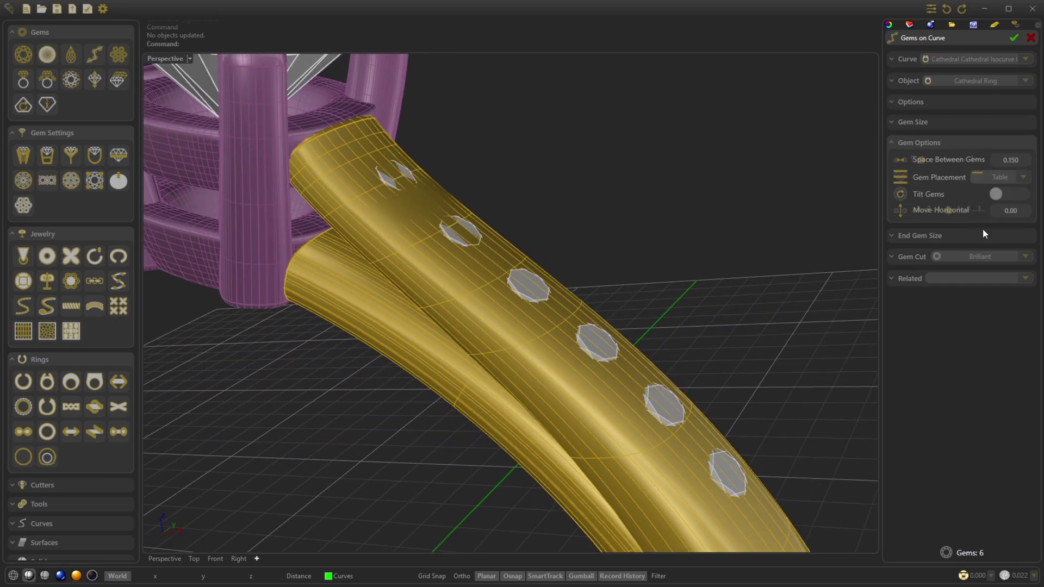
Add a Prongs Row to the shoulder gems with prong thickness 0.500, height 0.100, taper 0.150 and horizontal move 0.150
left_click(906, 279)
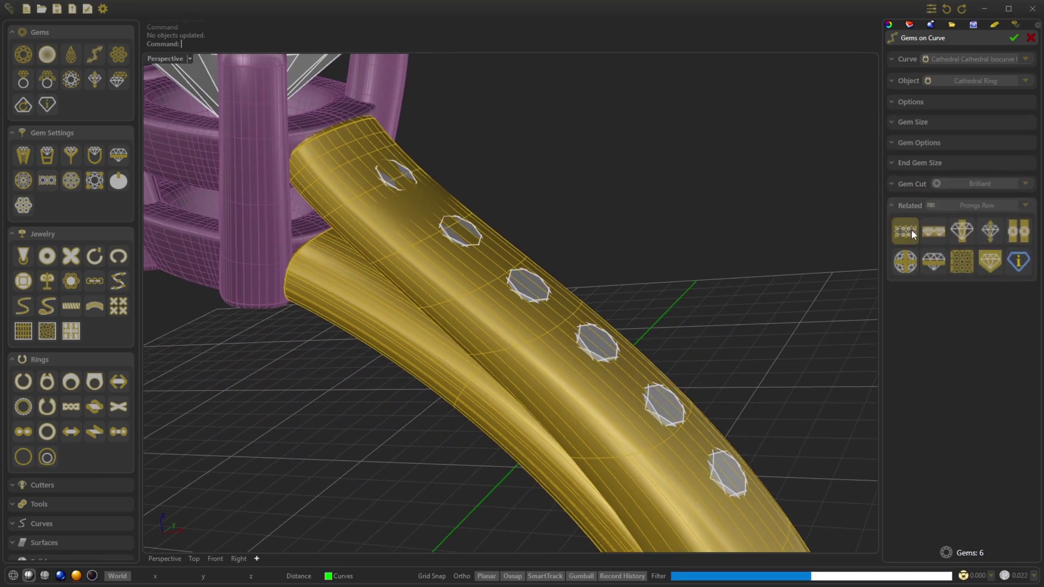
left_click(911, 229)
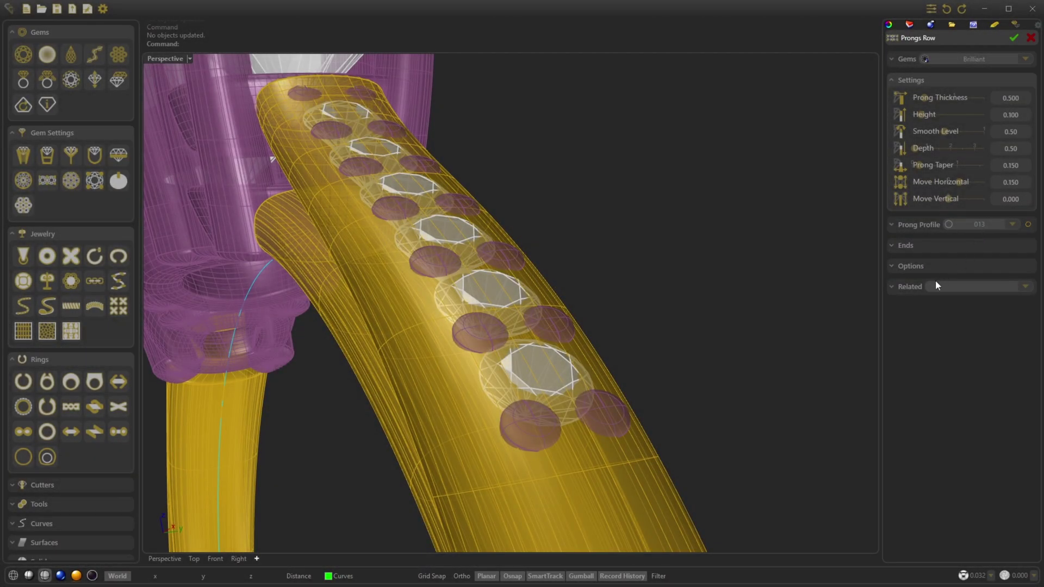
Add a Channel Cutter along the shoulder gems with lateral distance 0.100, height 1.10, vertical move -0.05 and squared 0.30 caps on both sides
left_click(924, 287)
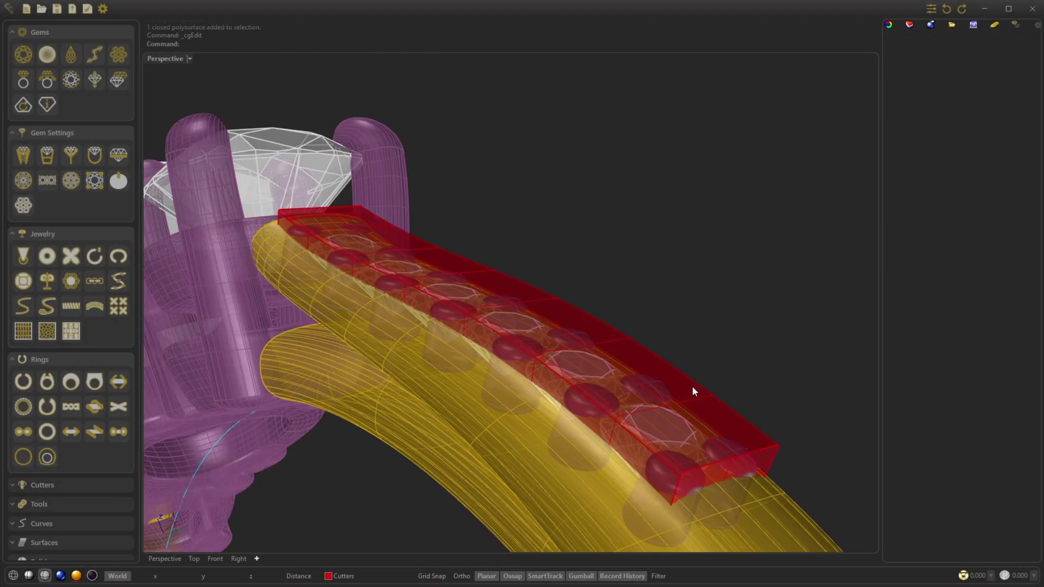
left_click(692, 387)
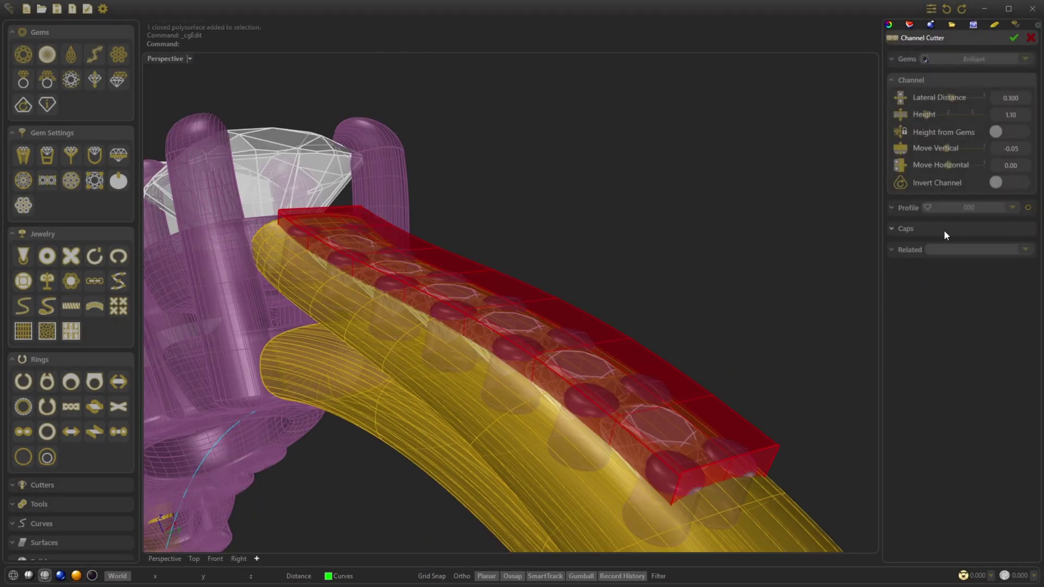
left_click(944, 232)
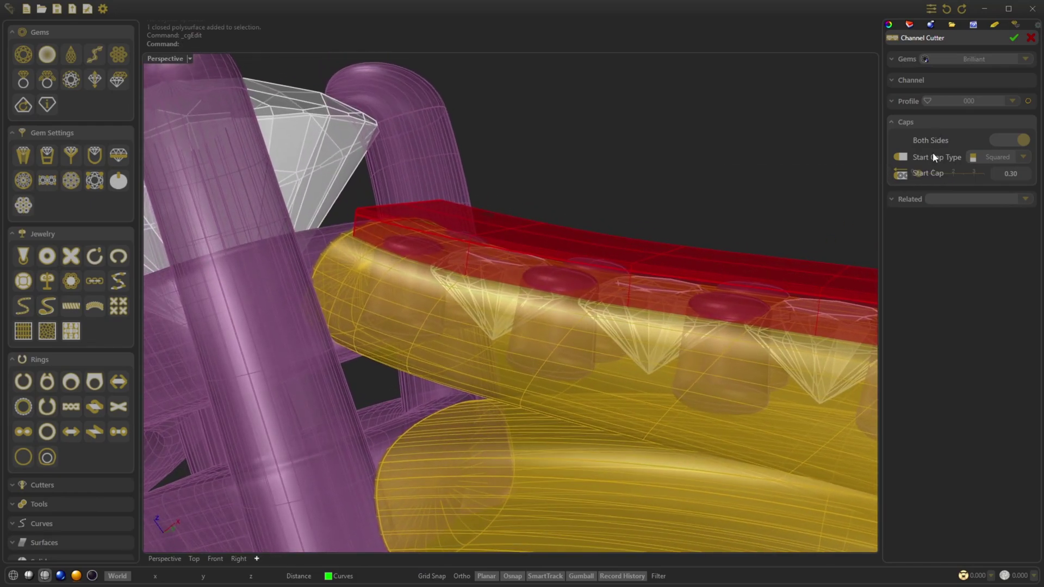
Mirror the channel cutter onto the opposite shoulder with Mirror Horizontal
left_click(910, 198)
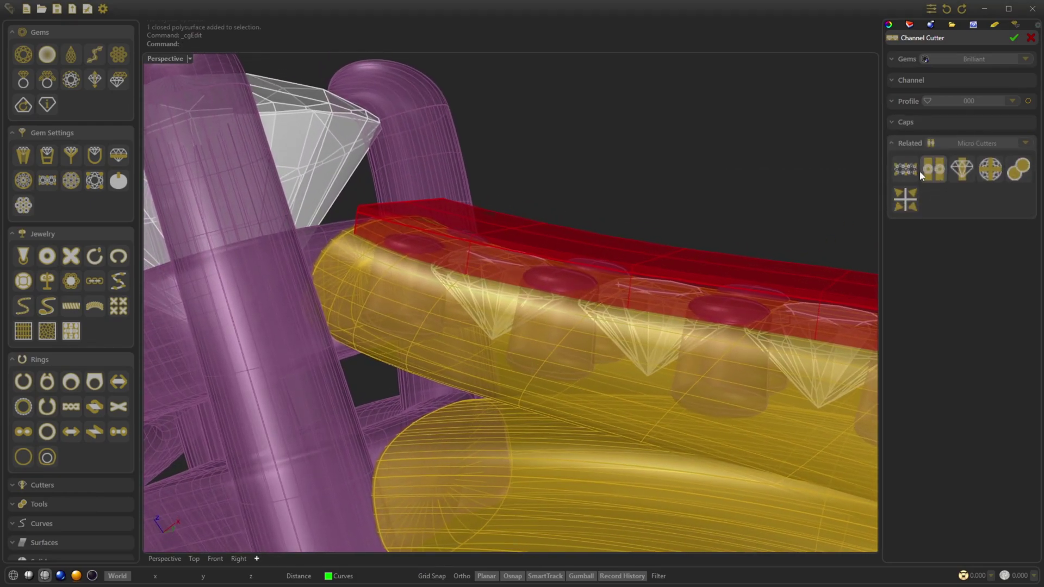
left_click(904, 198)
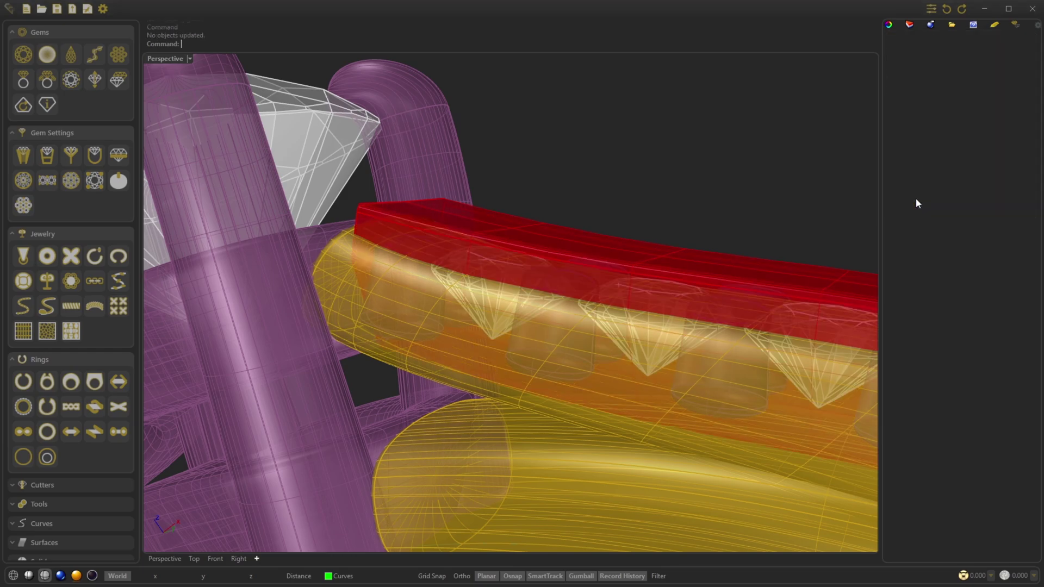
left_click(1001, 98)
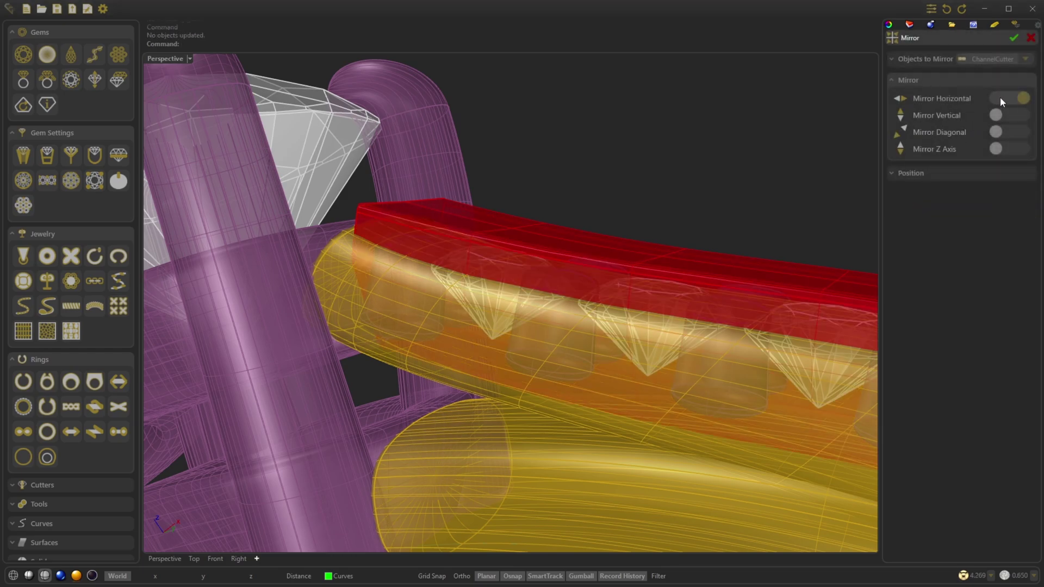
left_click(922, 58)
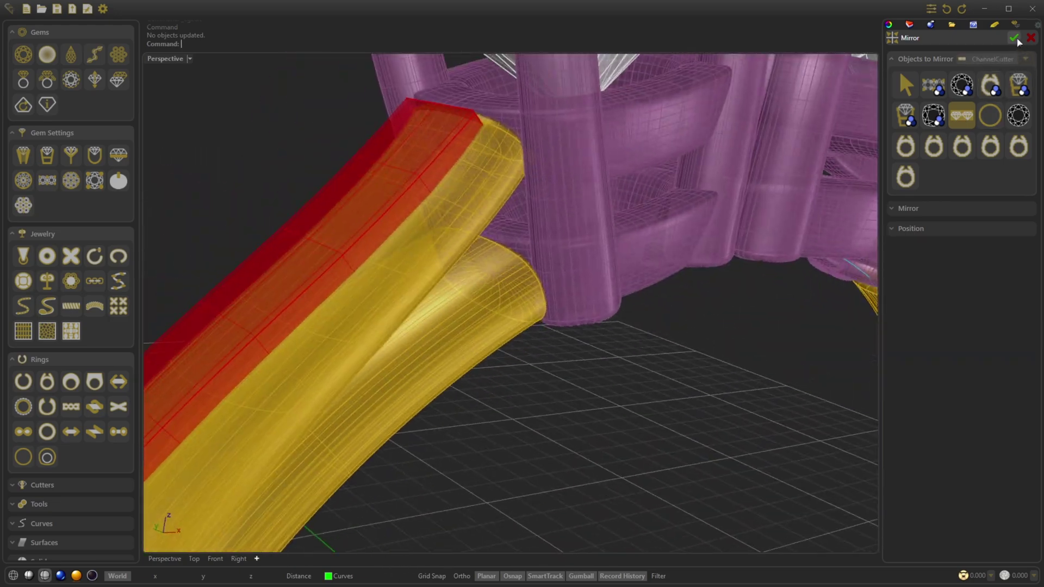
left_click(1013, 38)
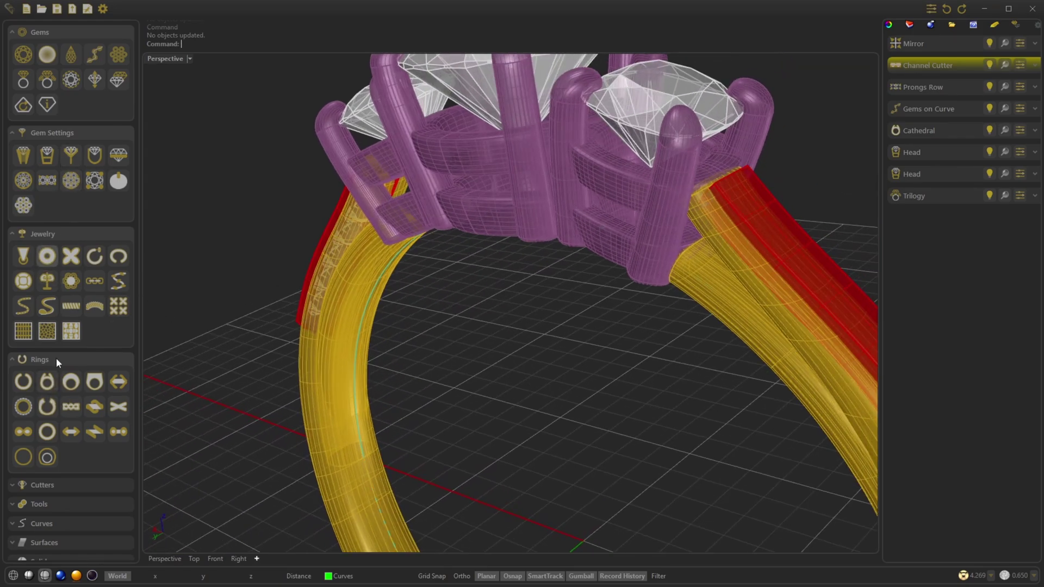
Subtract the channel cutter and its mirrored copy from the cathedral shank with a Boolean Difference
left_click(41, 505)
scroll(112, 458, "down", 3)
left_click(113, 503)
left_click(955, 105)
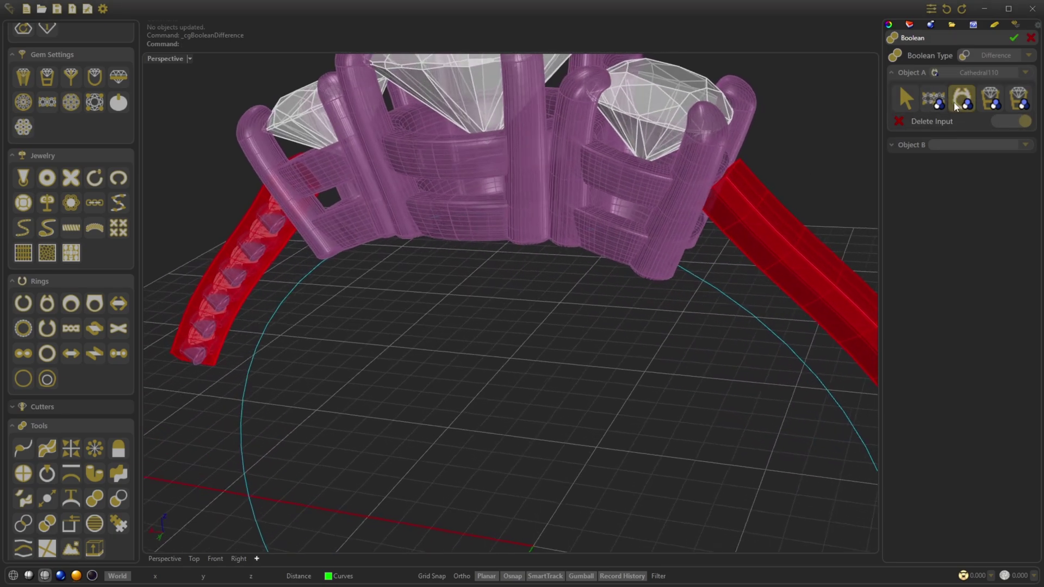
left_click(917, 144)
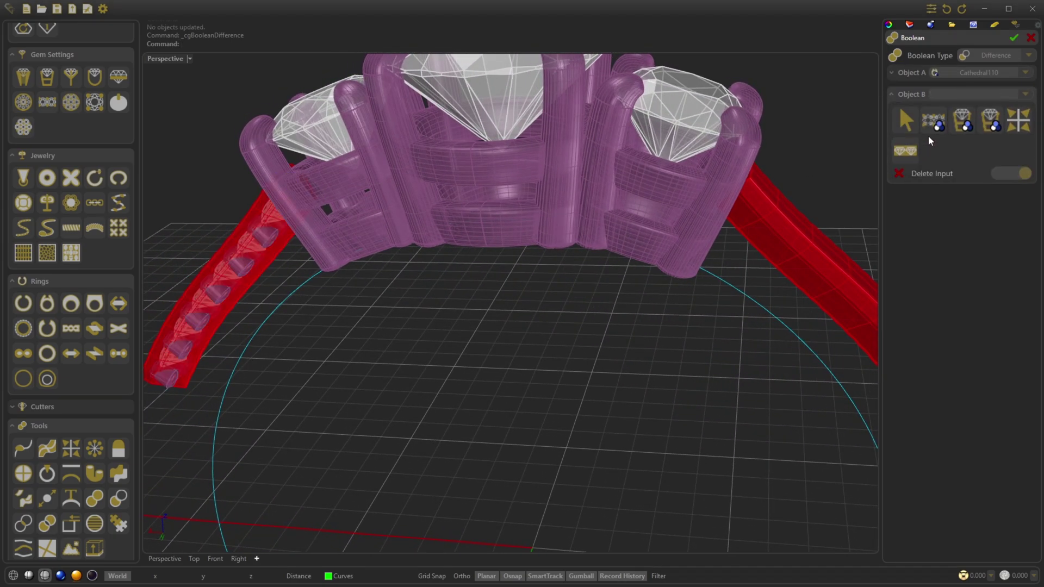
left_click(1010, 128)
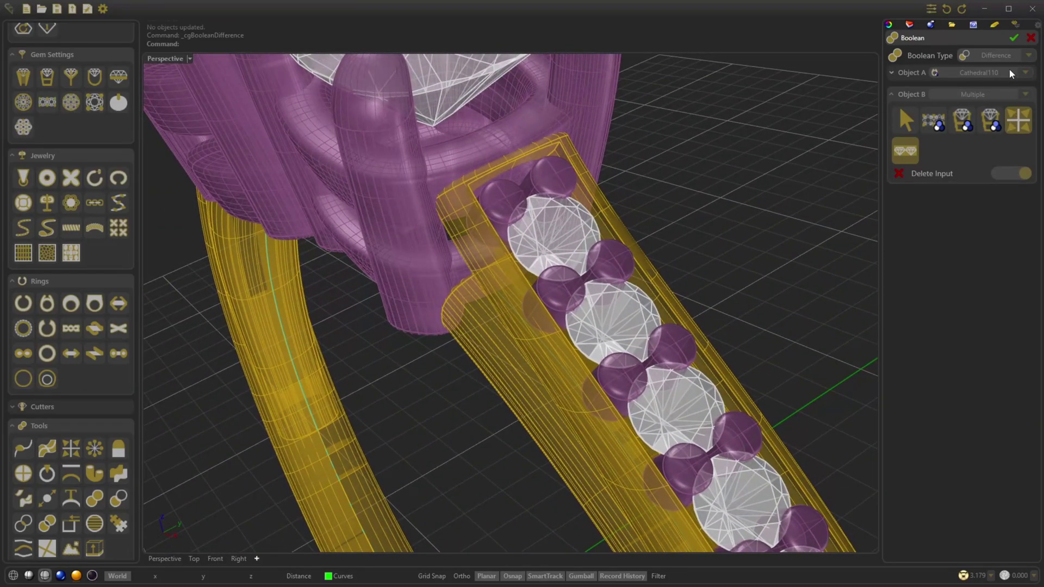
left_click(1013, 38)
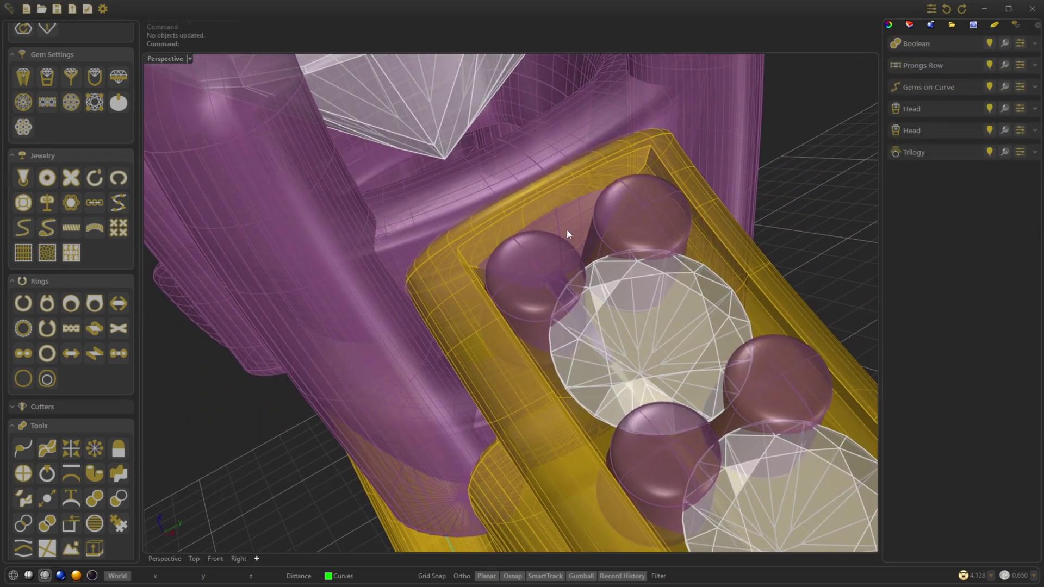
Edit the shoulder's Gems on Curve to turn Both Sides off, with start point 0.0180 and end point 0.1080
right_click_drag(738, 211, 772, 188)
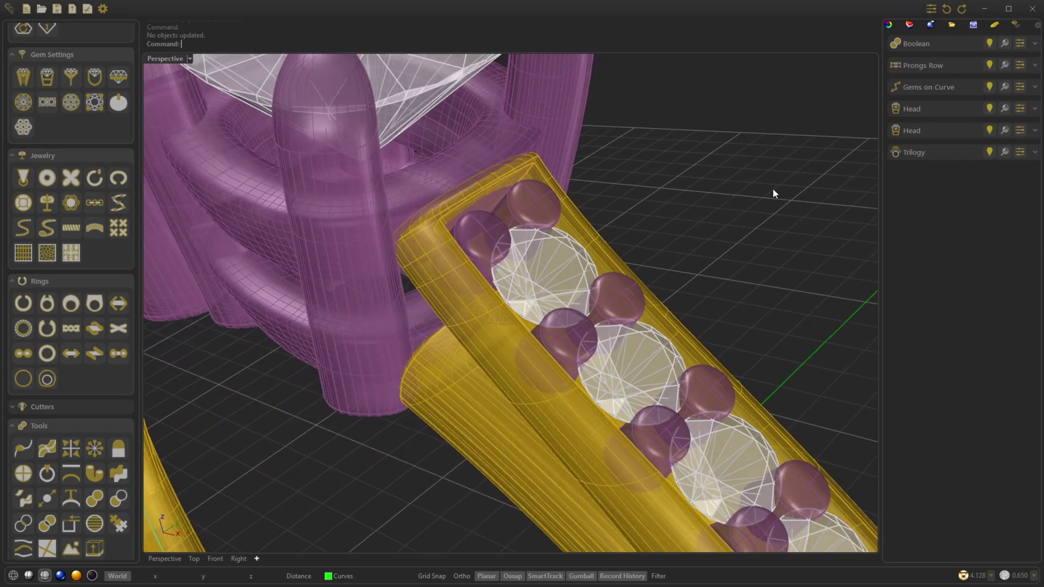
left_click(1021, 87)
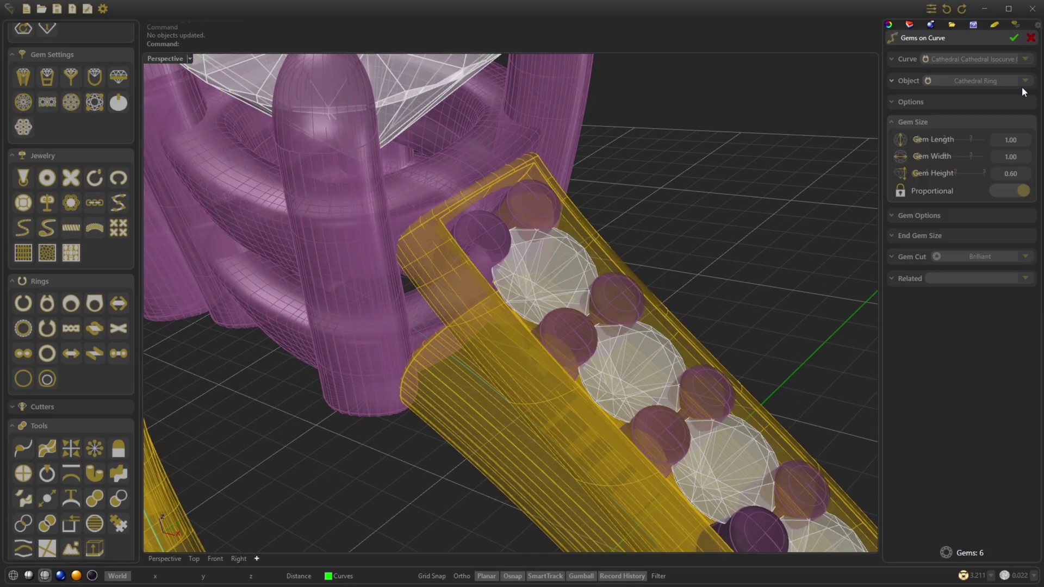
left_click(961, 101)
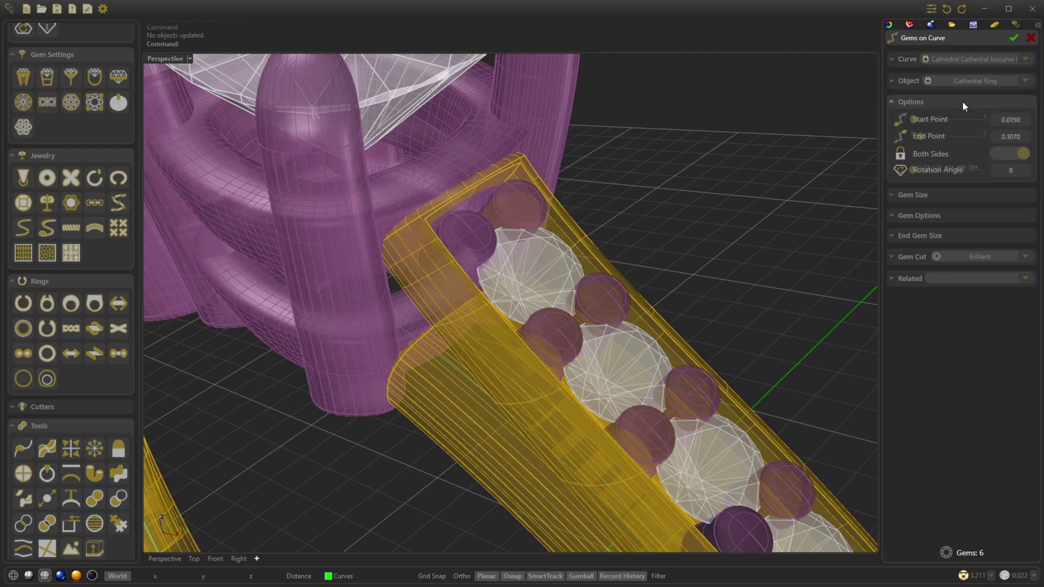
left_click(1009, 150)
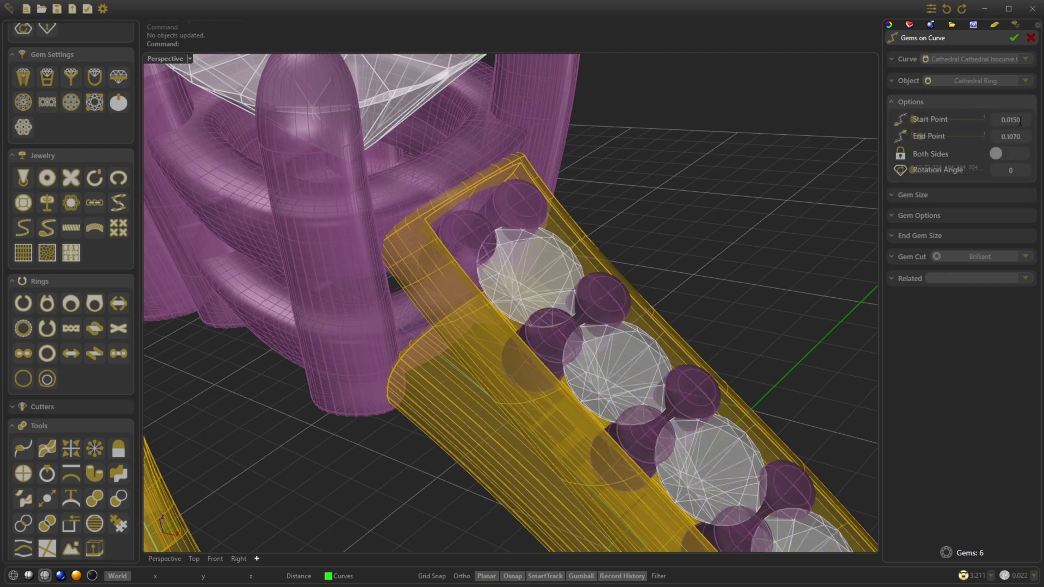
scroll(1020, 121, "up", 2)
scroll(1020, 121, "up", 1)
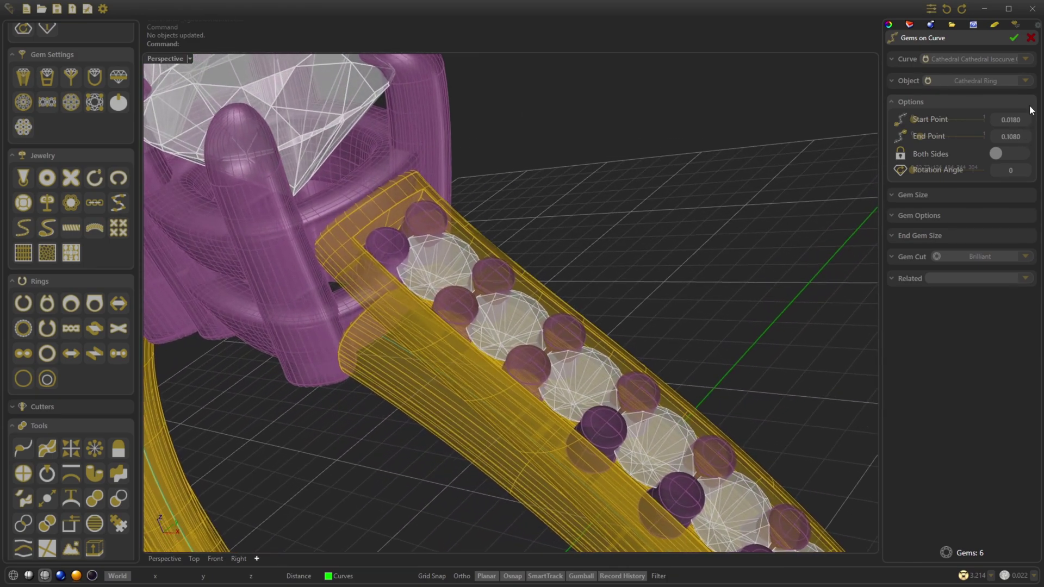
left_click(1014, 40)
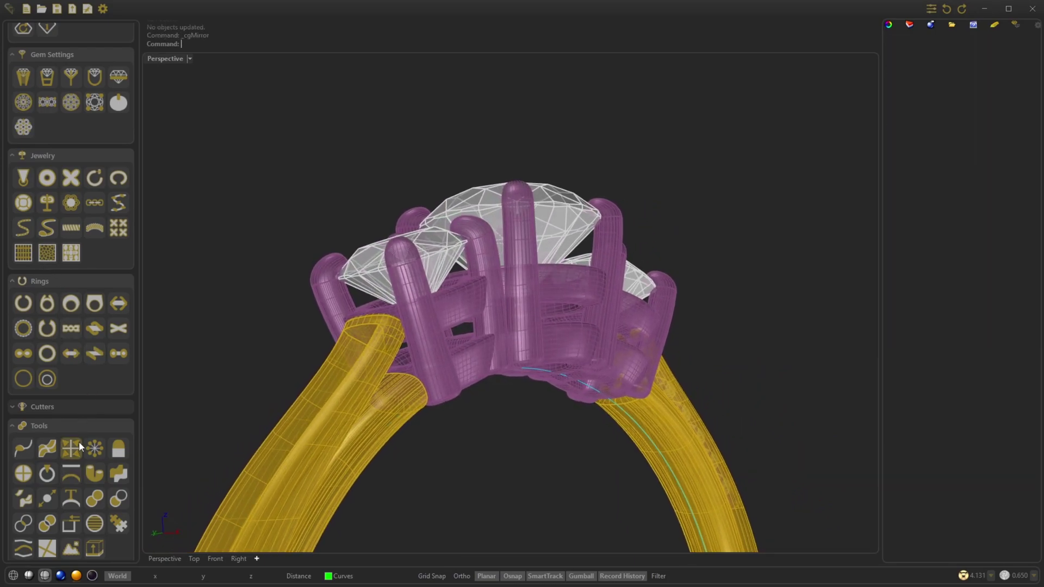
Mirror the shoulder's gems and prongs row onto the opposite shoulder with Mirror Diagonal
left_click(925, 64)
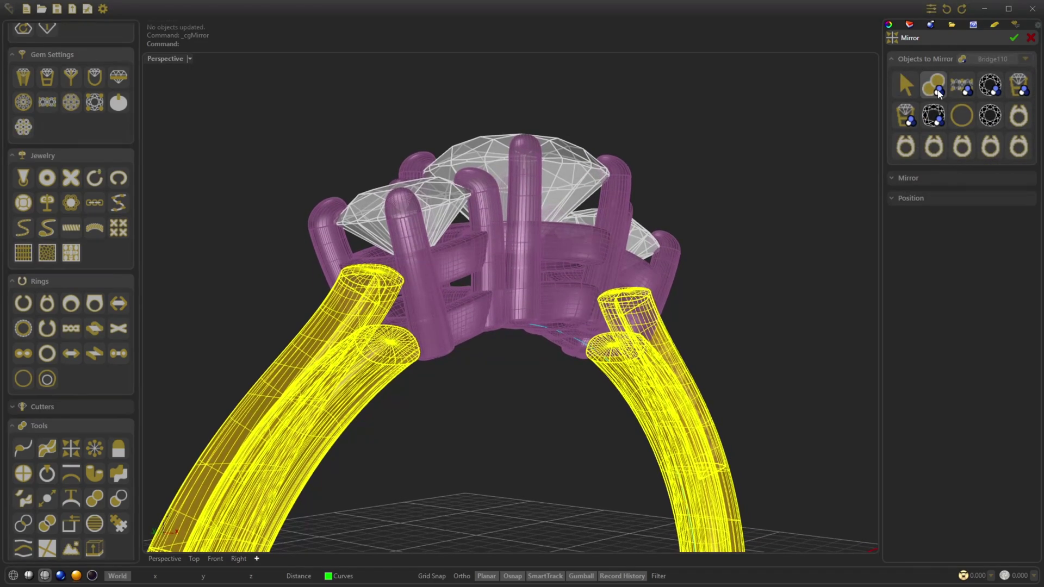
left_click(961, 86)
left_click(986, 86)
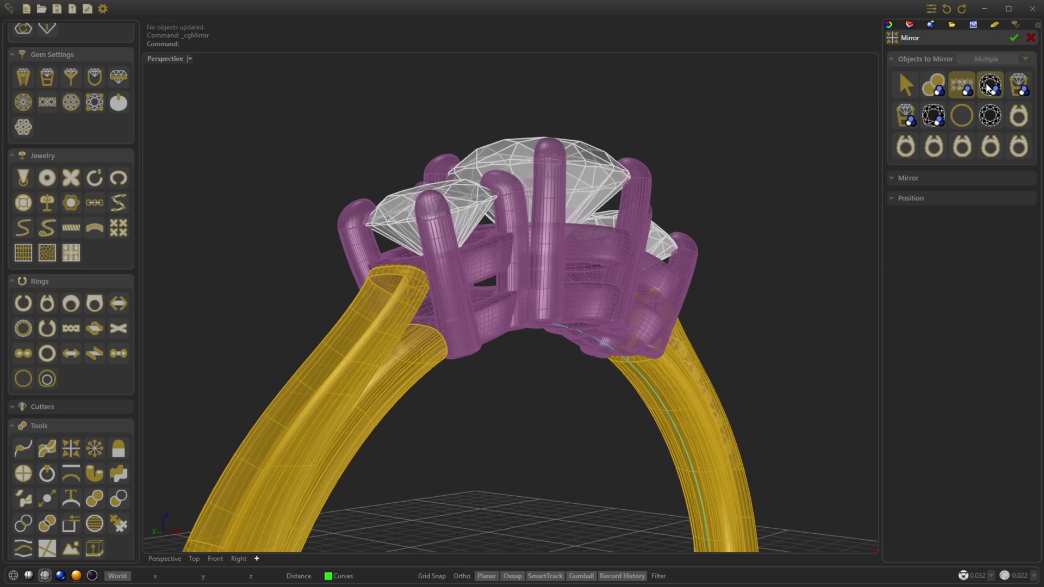
left_click(931, 177)
left_click(1008, 132)
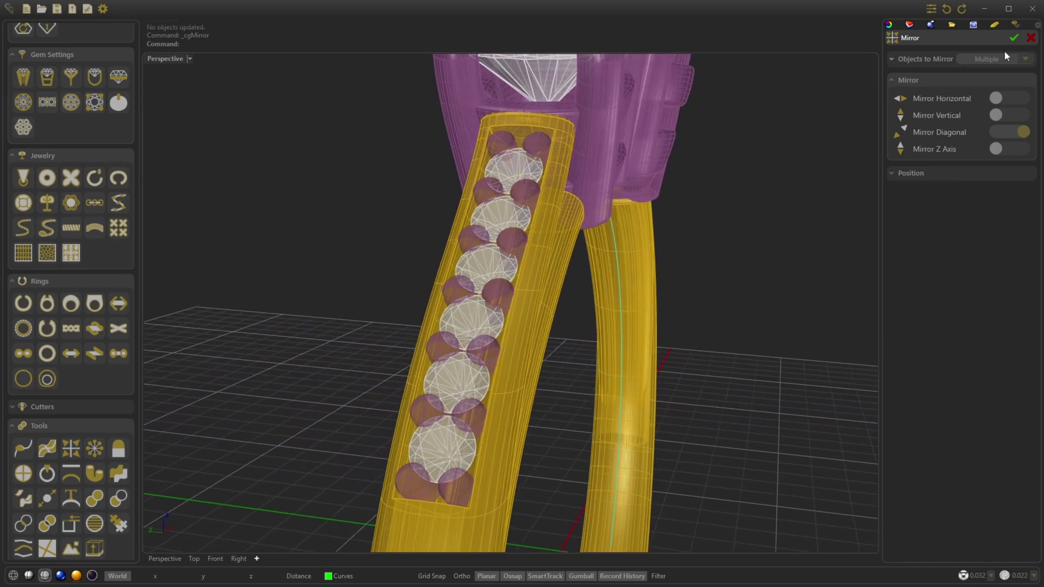
left_click(1012, 38)
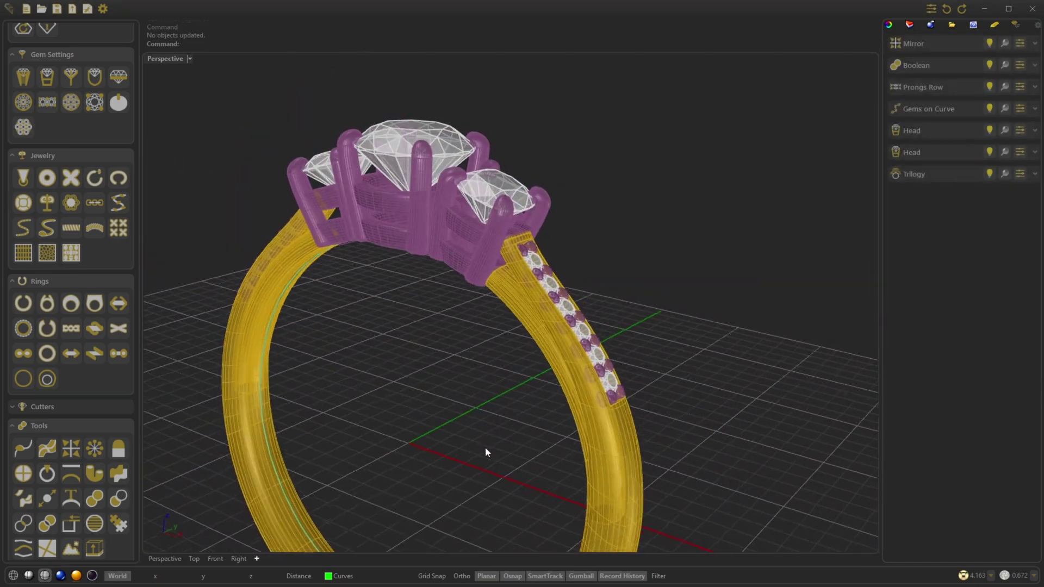
Assign White Gold 18K to the cathedral shank and show the finished ring in the raytraced display
left_click(60, 576)
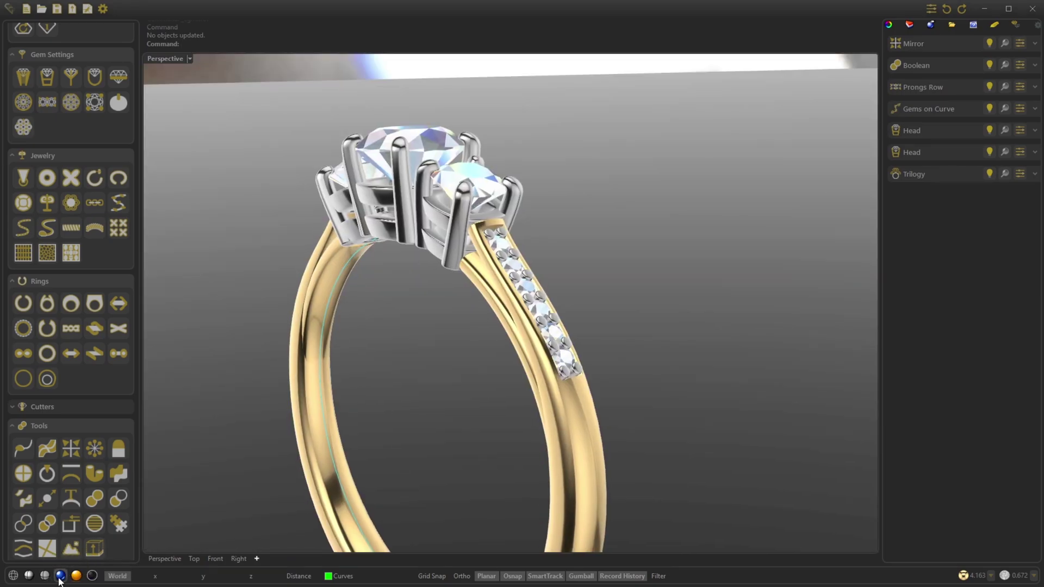
left_click(615, 415)
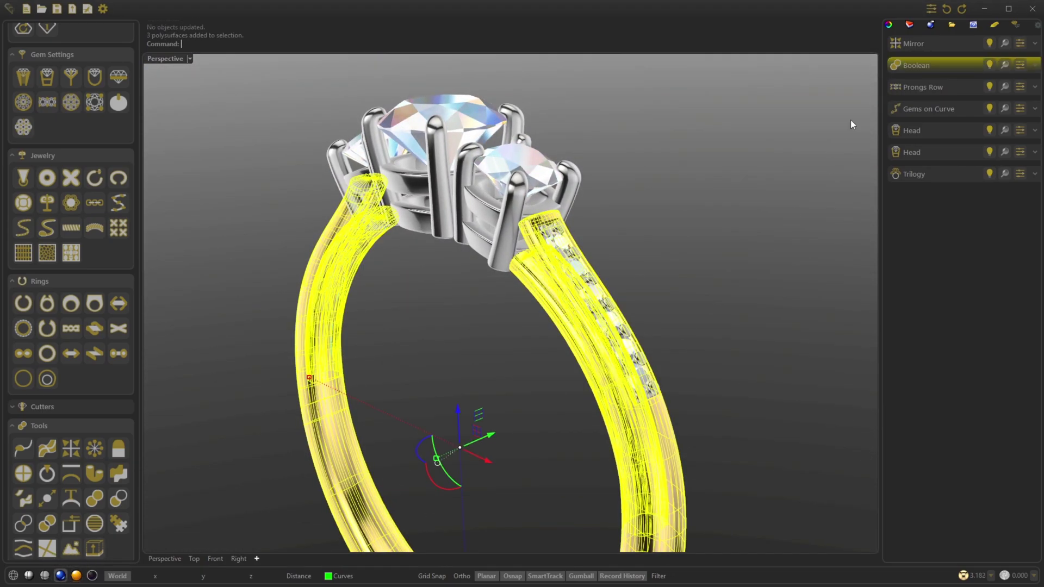
left_click(994, 25)
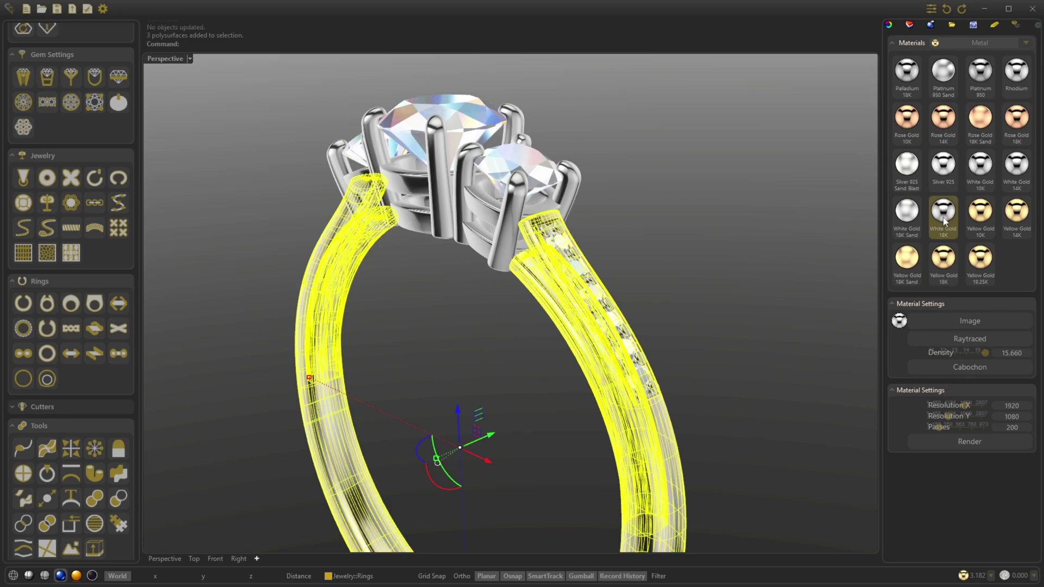
left_click(739, 233)
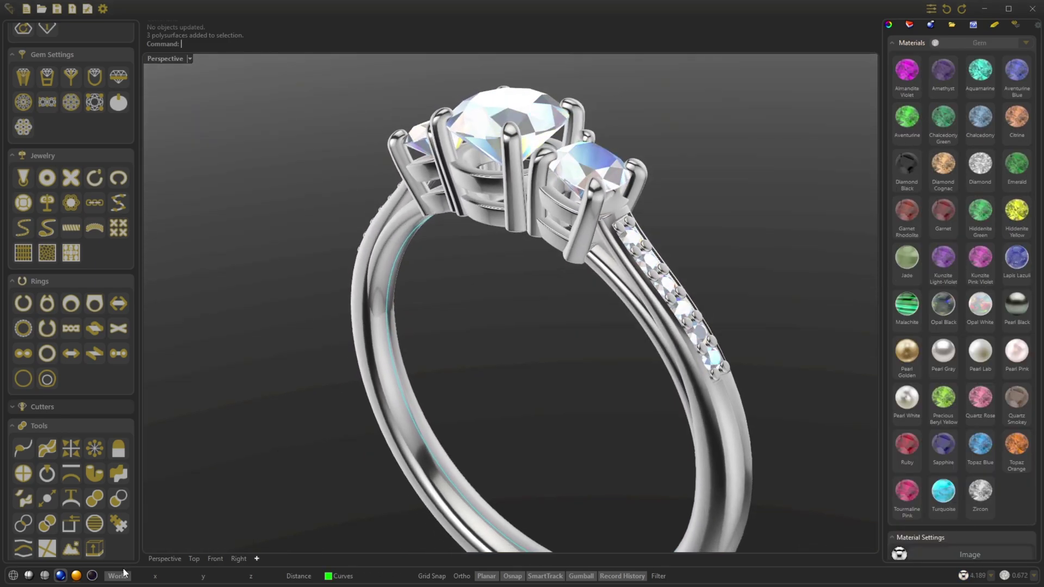
left_click(77, 577)
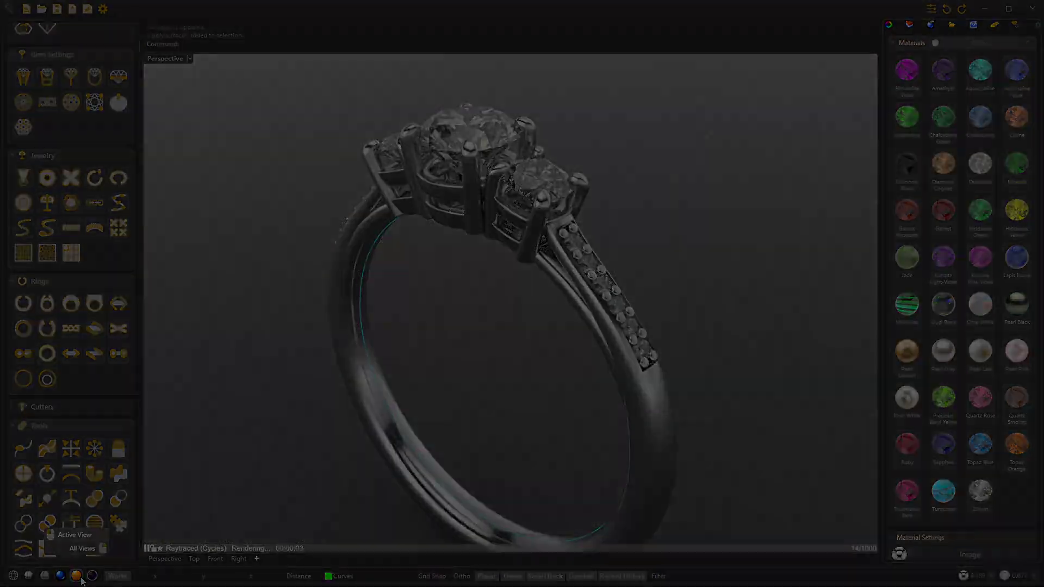